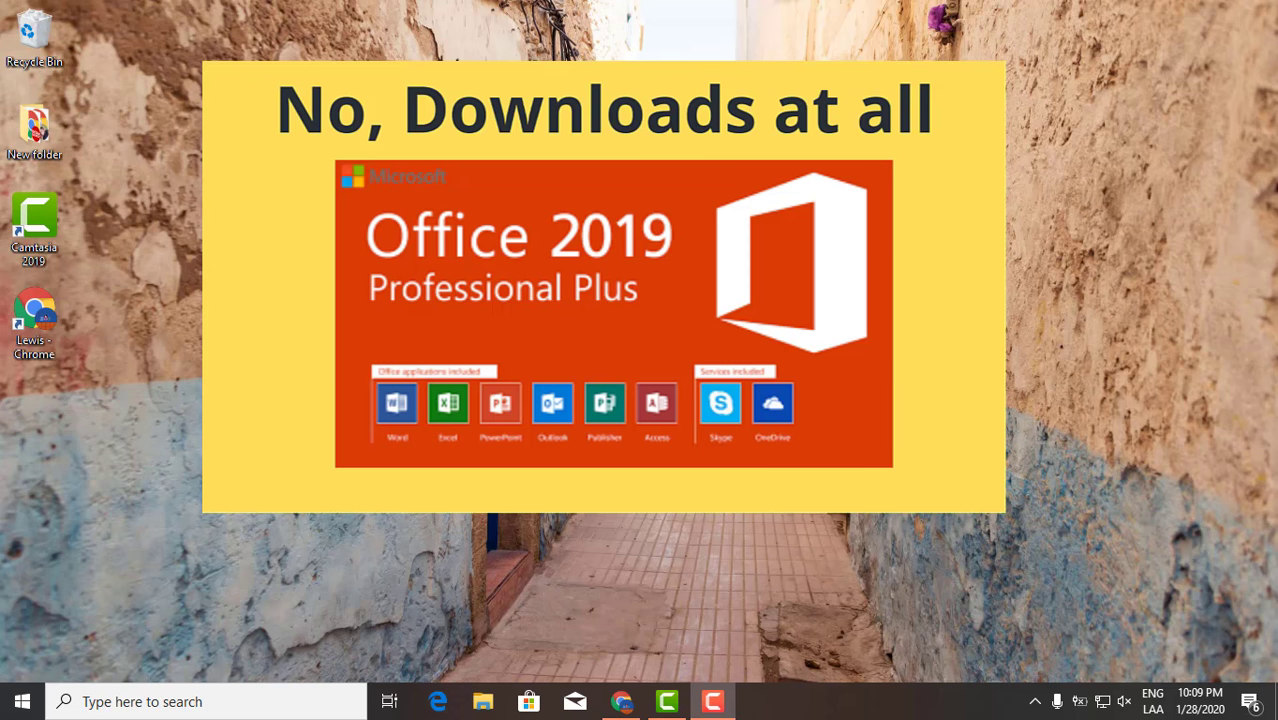
Bring up office.com in the browser and go to the Microsoft account sign-in page.
{"action": "left_click", "coordinate": [621, 701]}
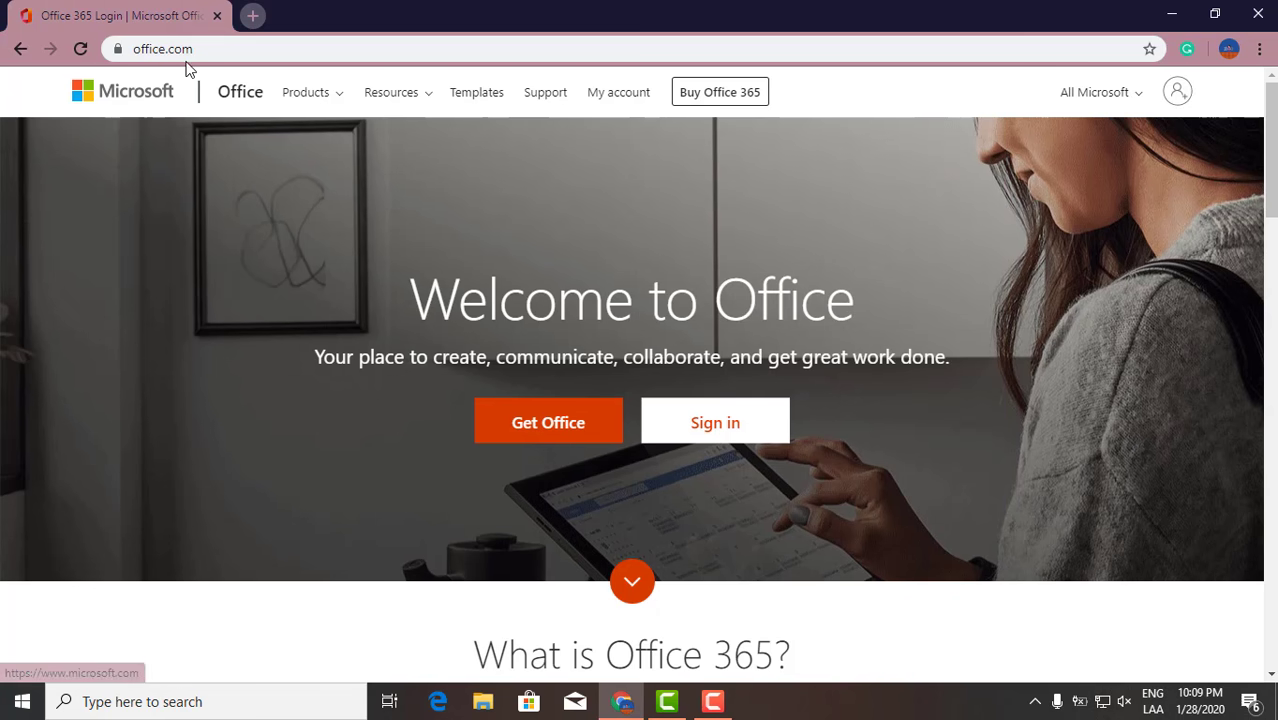
{"action": "left_click", "coordinate": [185, 49]}
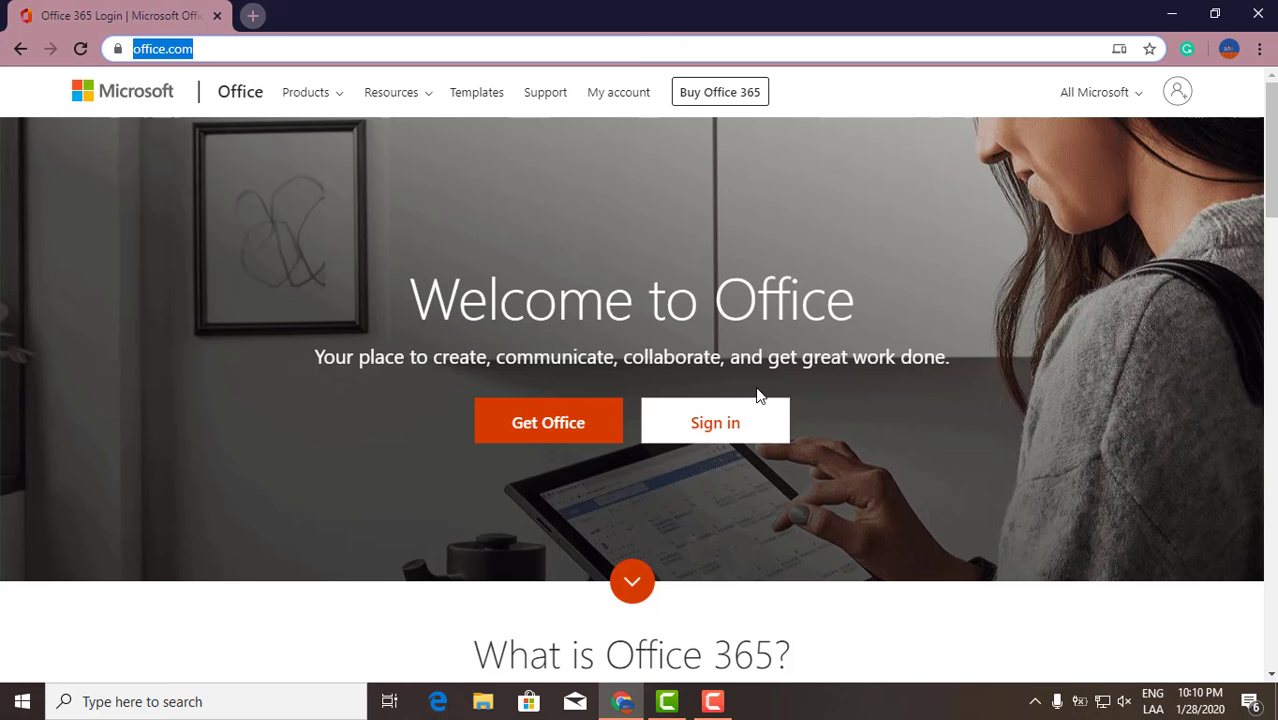
{"action": "left_click", "coordinate": [750, 432]}
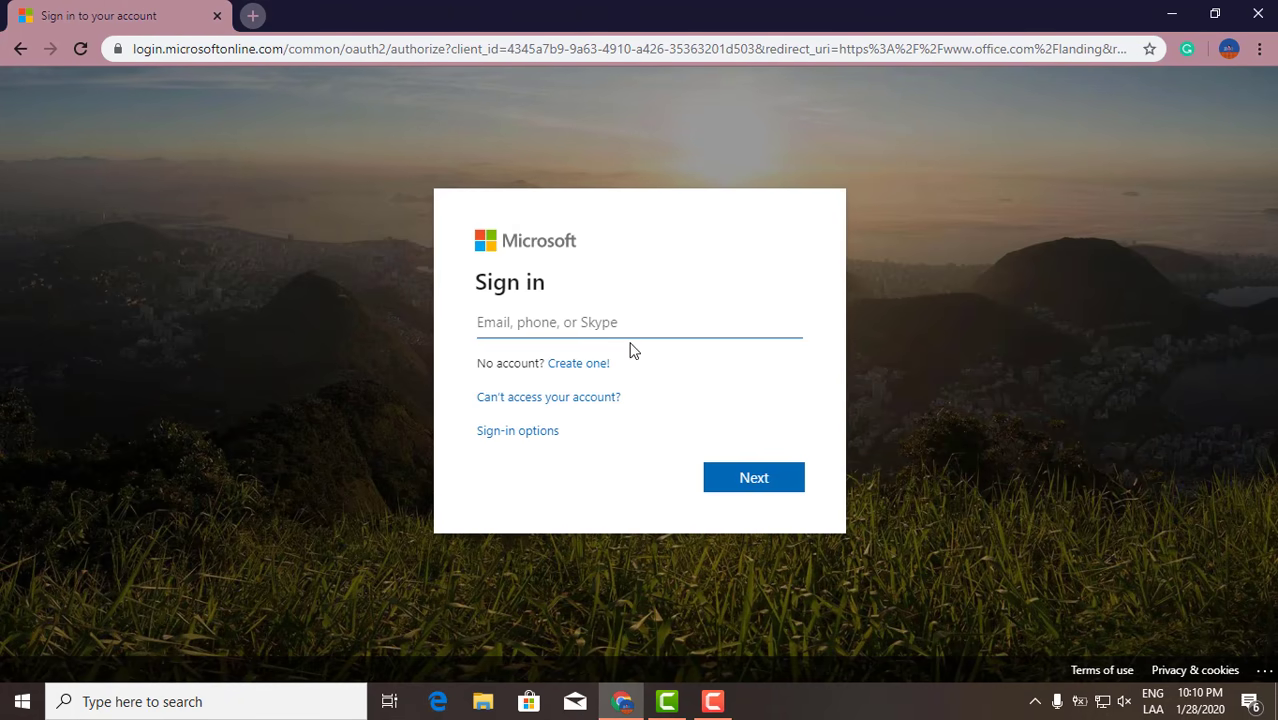
Enter the account e-mail, correct a typo, submit it, then enter the password to sign in.
{"action": "type", "text": "LE"}
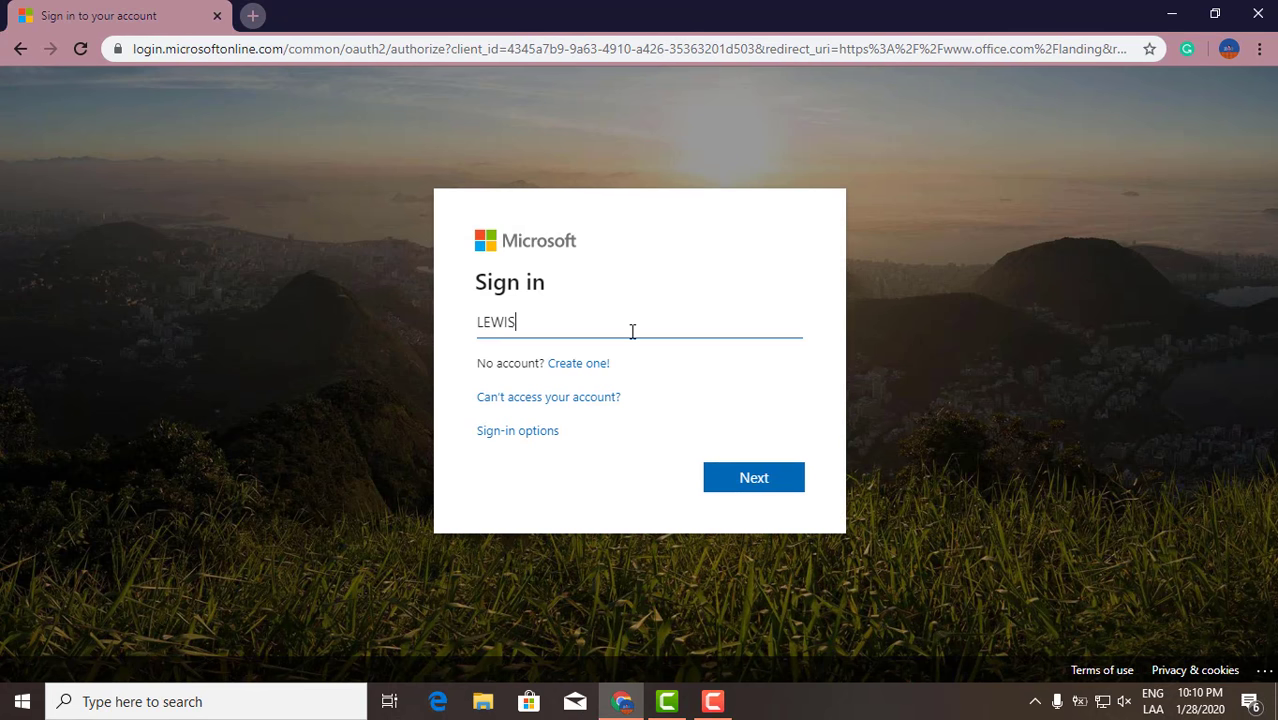
{"action": "type", "text": "WI"}
{"action": "key", "text": "BackSpace"}
{"action": "key", "text": "BackSpace"}
{"action": "key", "text": "BackSpace"}
{"action": "key", "text": "BackSpace"}
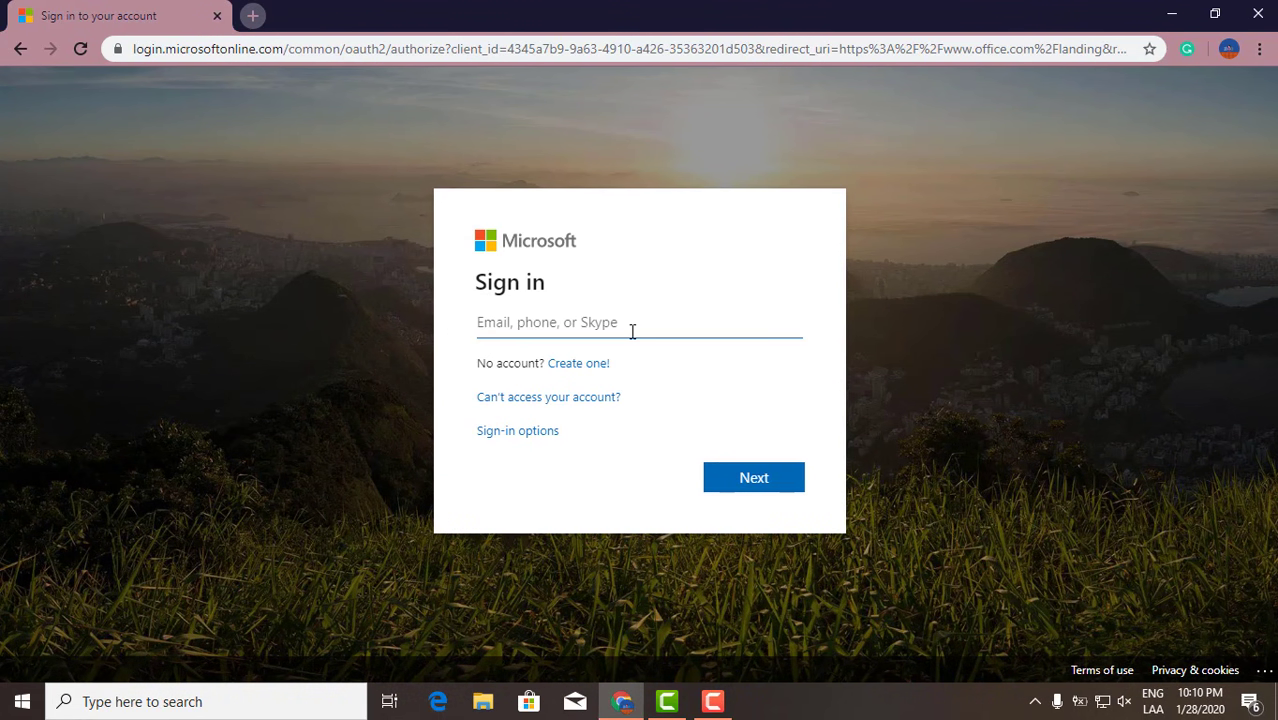
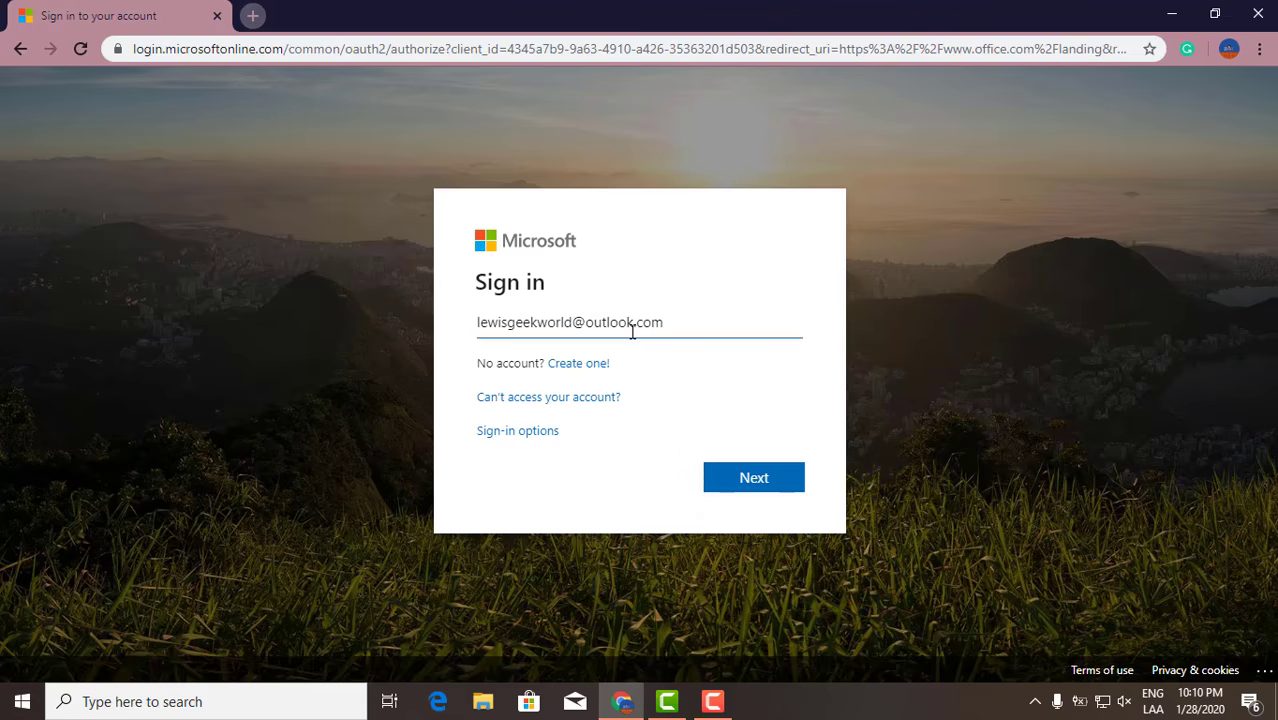
{"action": "key", "text": "Return"}
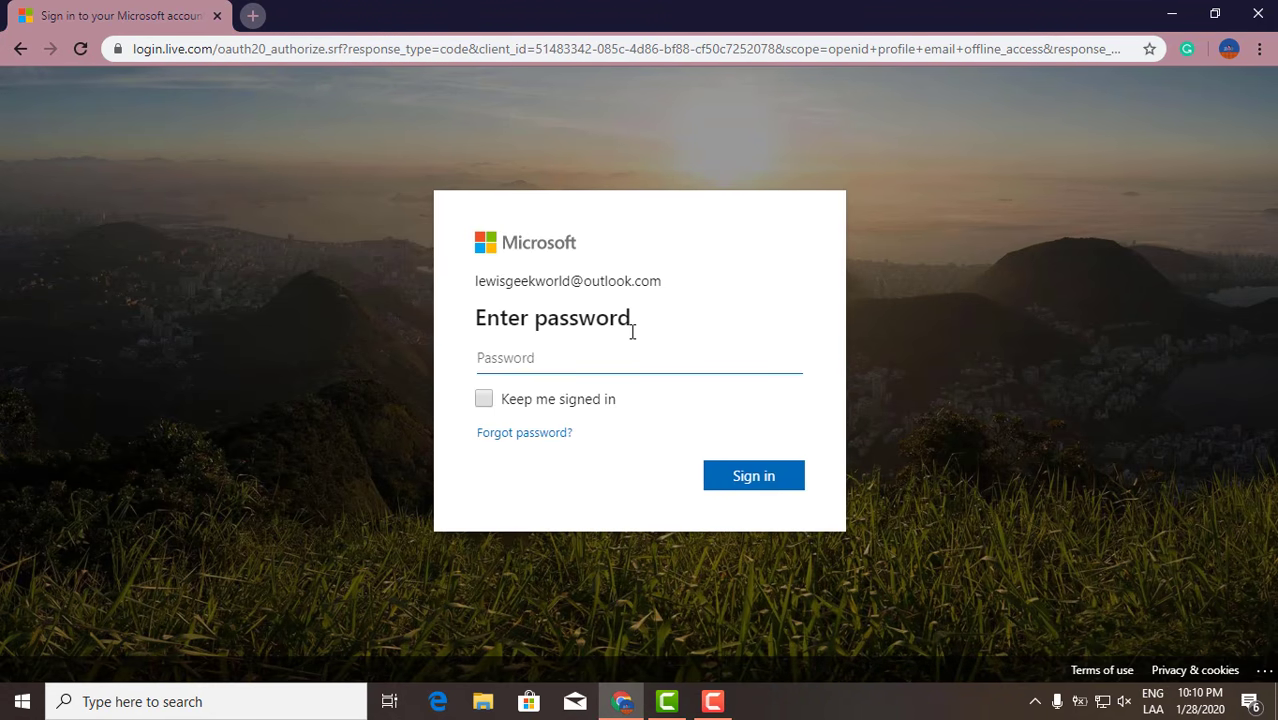
{"action": "type", "text": "****"}
{"action": "key", "text": "Return"}
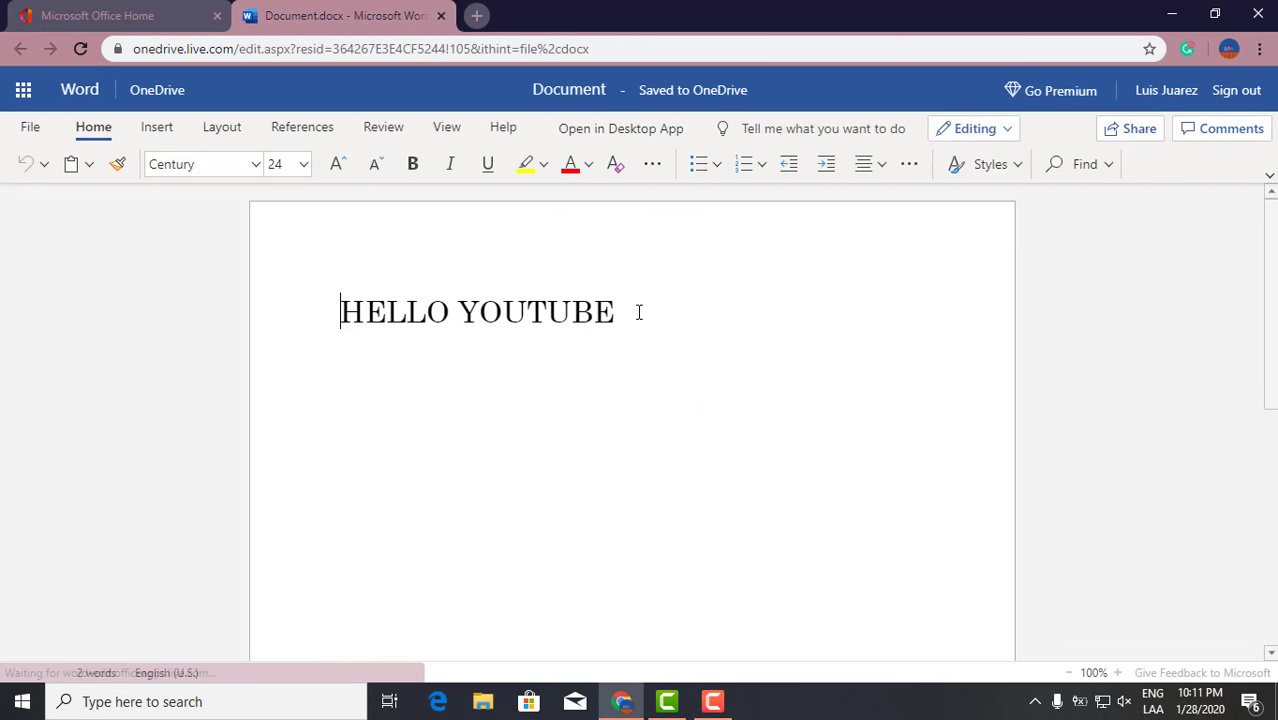
Copy the HELLO YOUTUBE line and paste a second copy below it, followed by an empty paragraph.
{"action": "left_click_drag", "start_coordinate": [645, 312], "coordinate": [339, 310]}
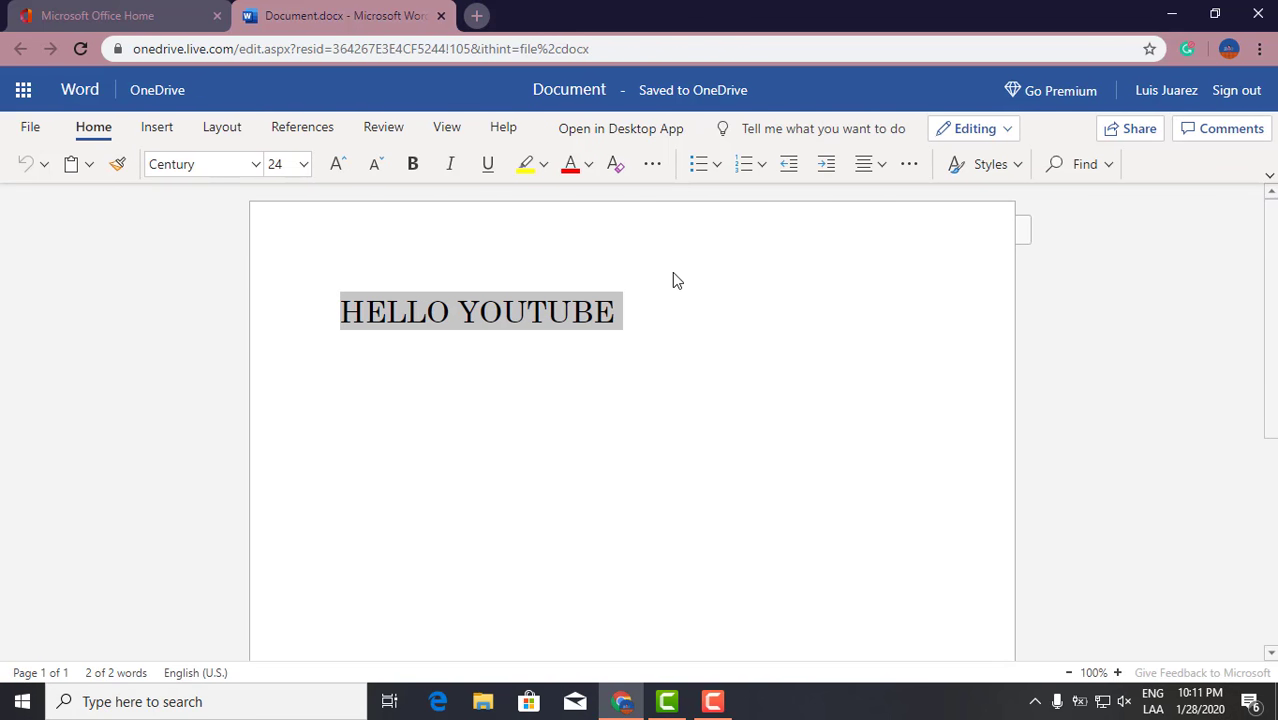
{"action": "left_click", "coordinate": [636, 316]}
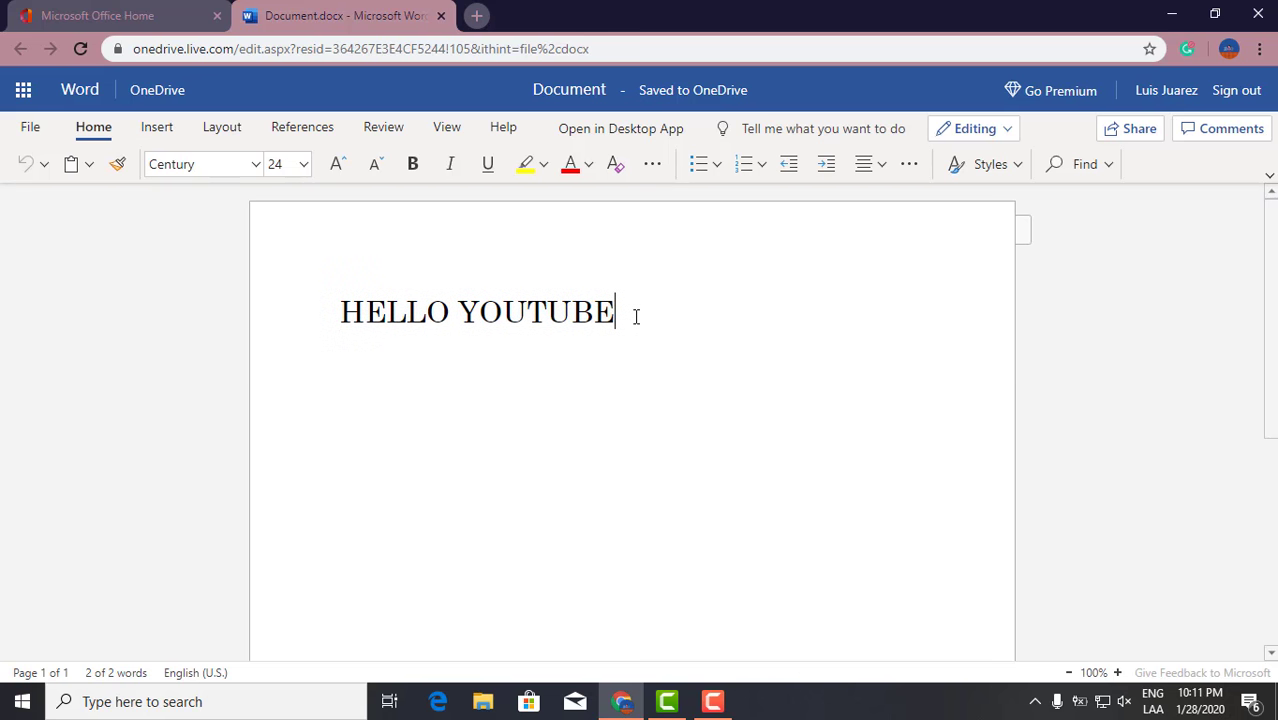
{"action": "triple_click", "coordinate": [519, 311]}
{"action": "key", "text": "ctrl+c"}
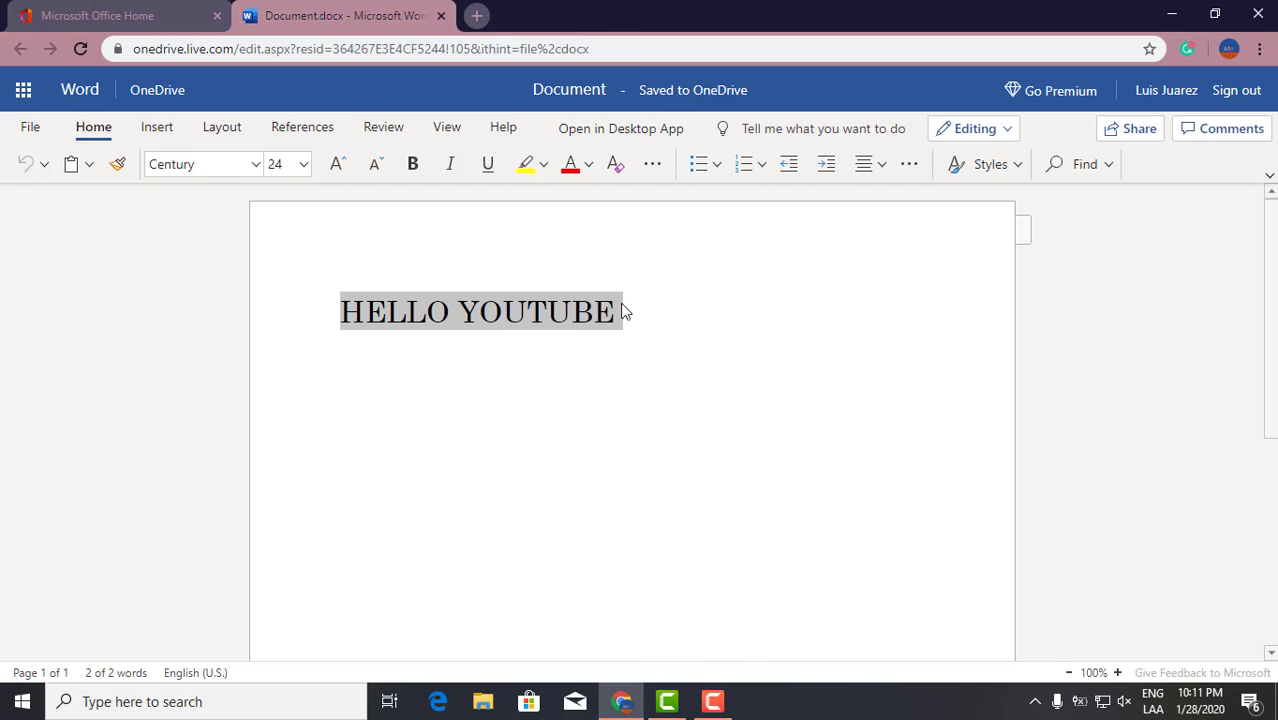
{"action": "left_click", "coordinate": [655, 296]}
{"action": "key", "text": "Return"}
{"action": "key", "text": "Return"}
{"action": "key", "text": "ctrl+v"}
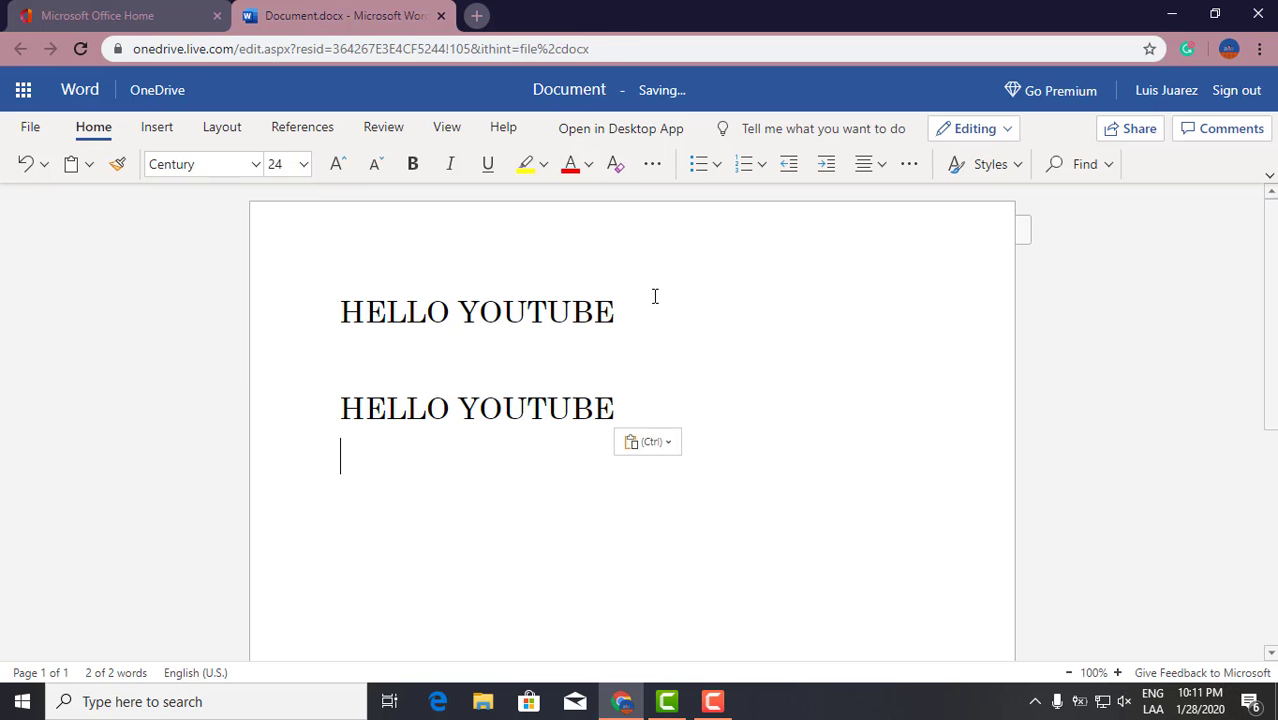
{"action": "key", "text": "Return"}
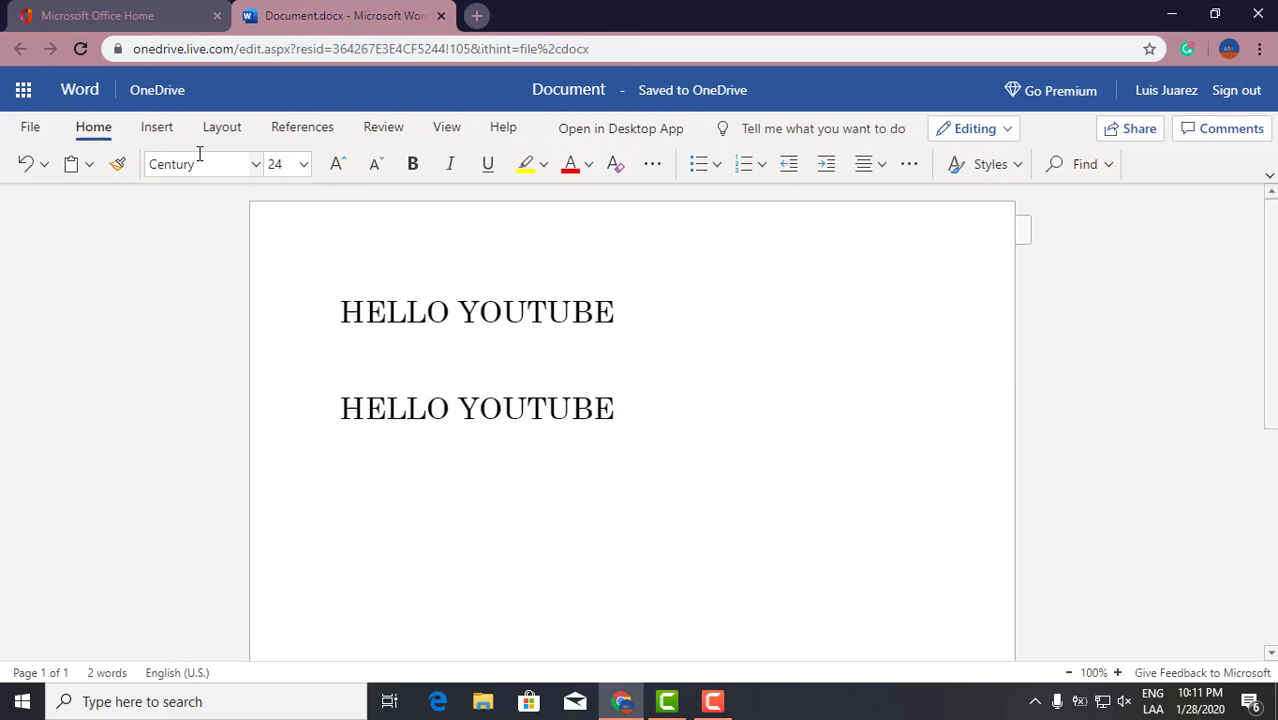
Insert a 9-column by 6-row table from the Insert tab's Table grid.
{"action": "left_click", "coordinate": [168, 131]}
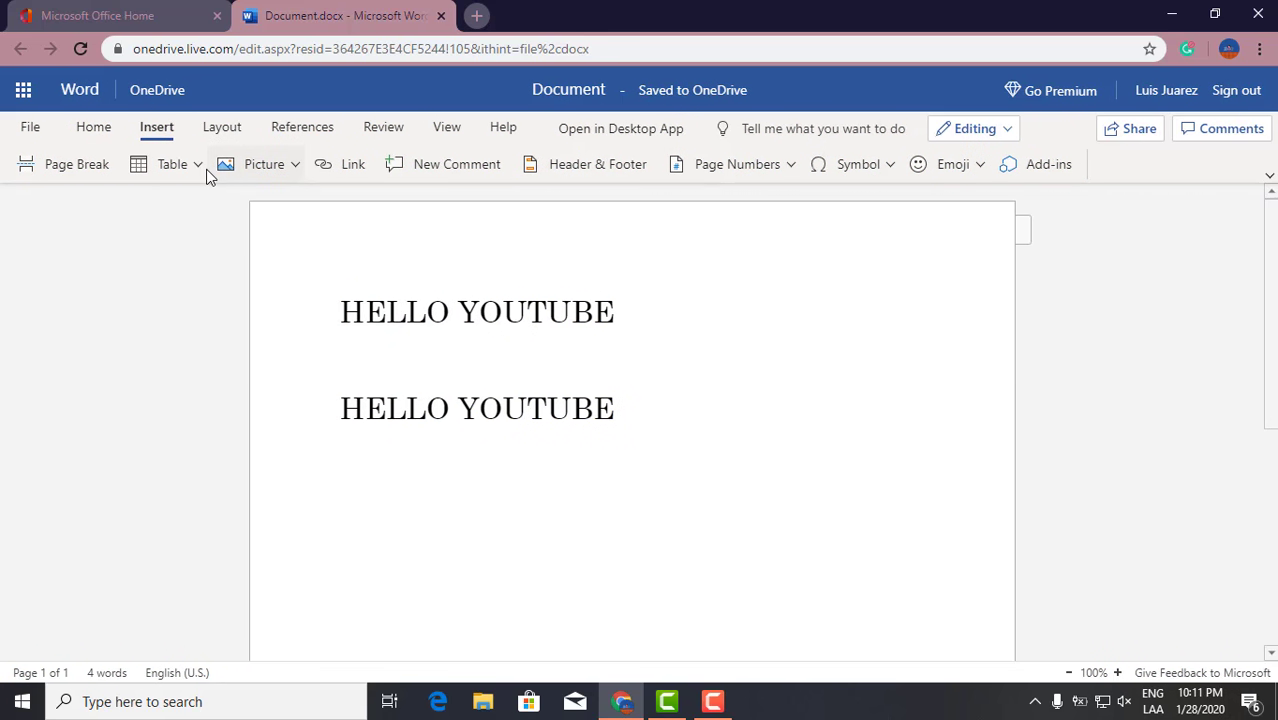
{"action": "left_click", "coordinate": [199, 168]}
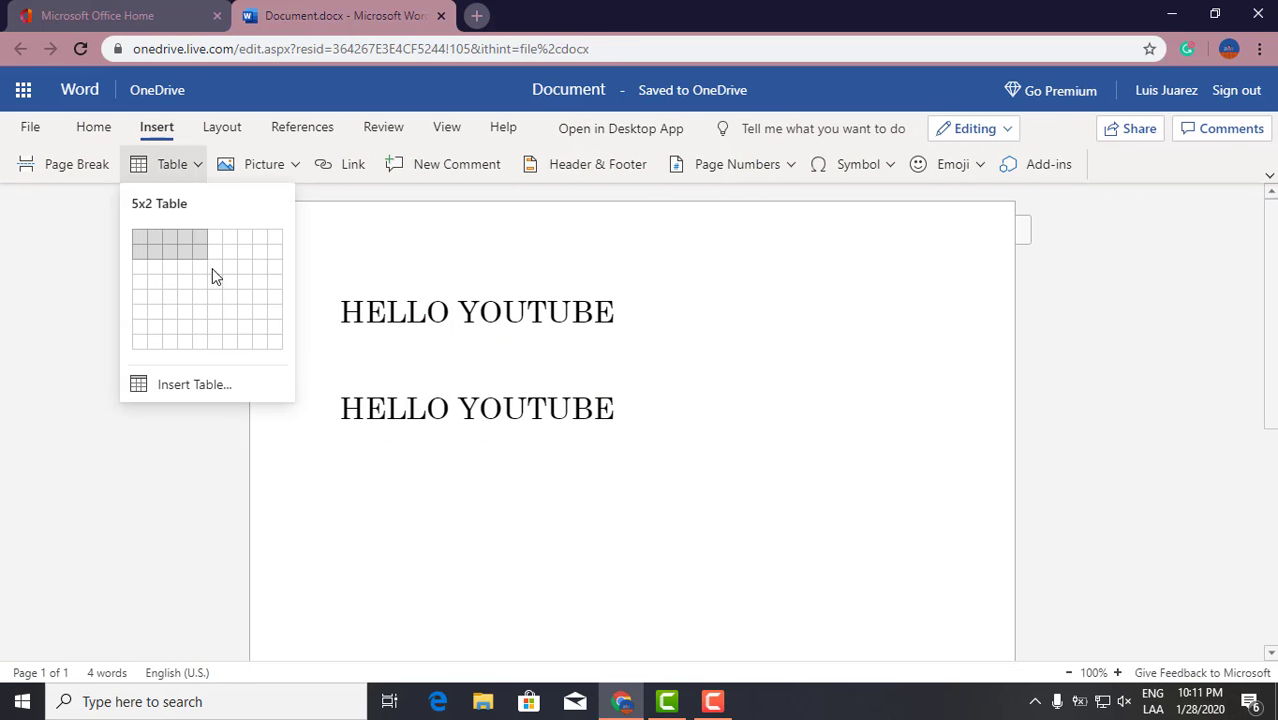
{"action": "left_click", "coordinate": [258, 312]}
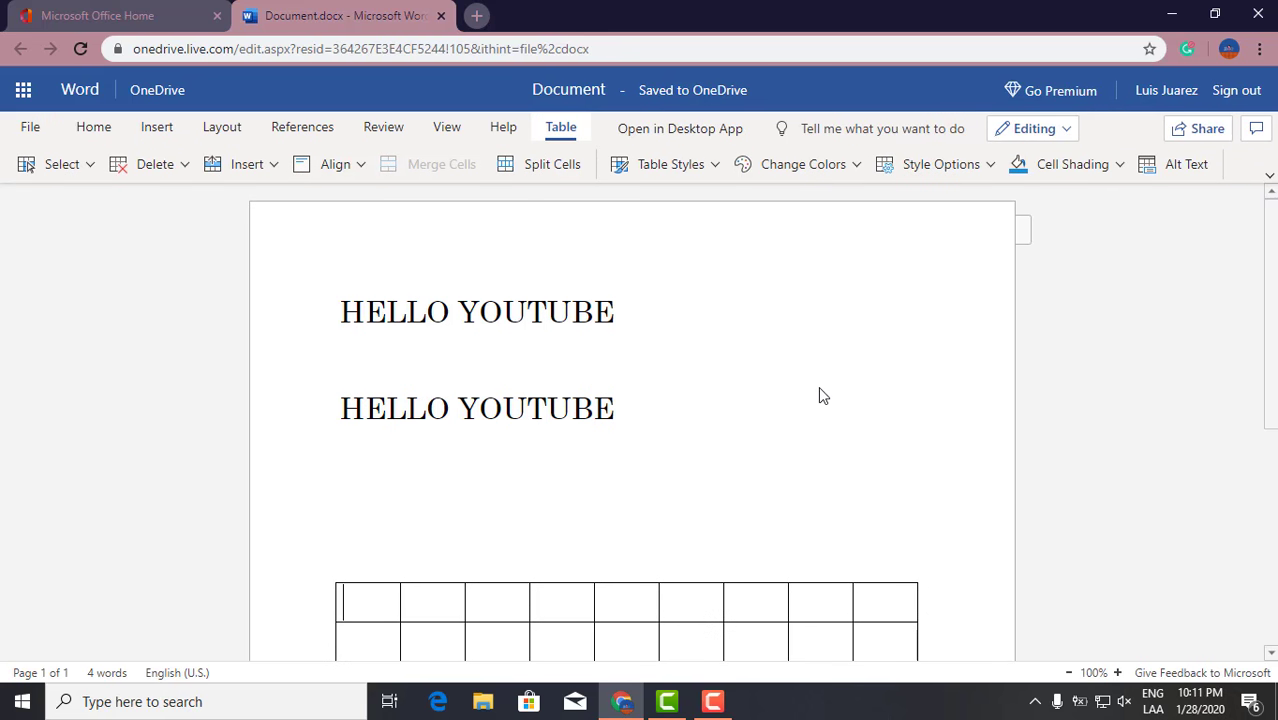
{"action": "scroll", "coordinate": [822, 390], "scroll_direction": "down", "scroll_amount": 4}
{"action": "scroll", "coordinate": [828, 387], "scroll_direction": "up", "scroll_amount": 4}
Select both HELLO YOUTUBE lines and set their font size to 48, after first trying 28.
{"action": "left_click", "coordinate": [824, 428]}
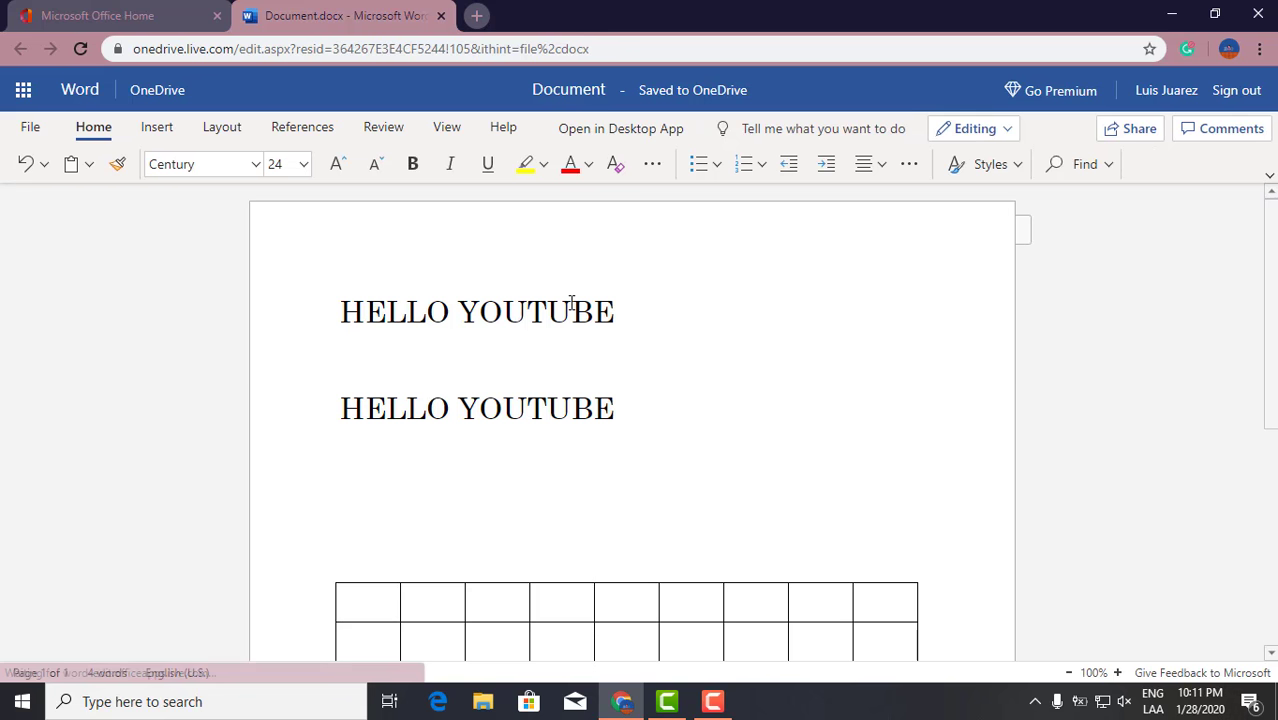
{"action": "left_click_drag", "start_coordinate": [622, 408], "coordinate": [305, 234]}
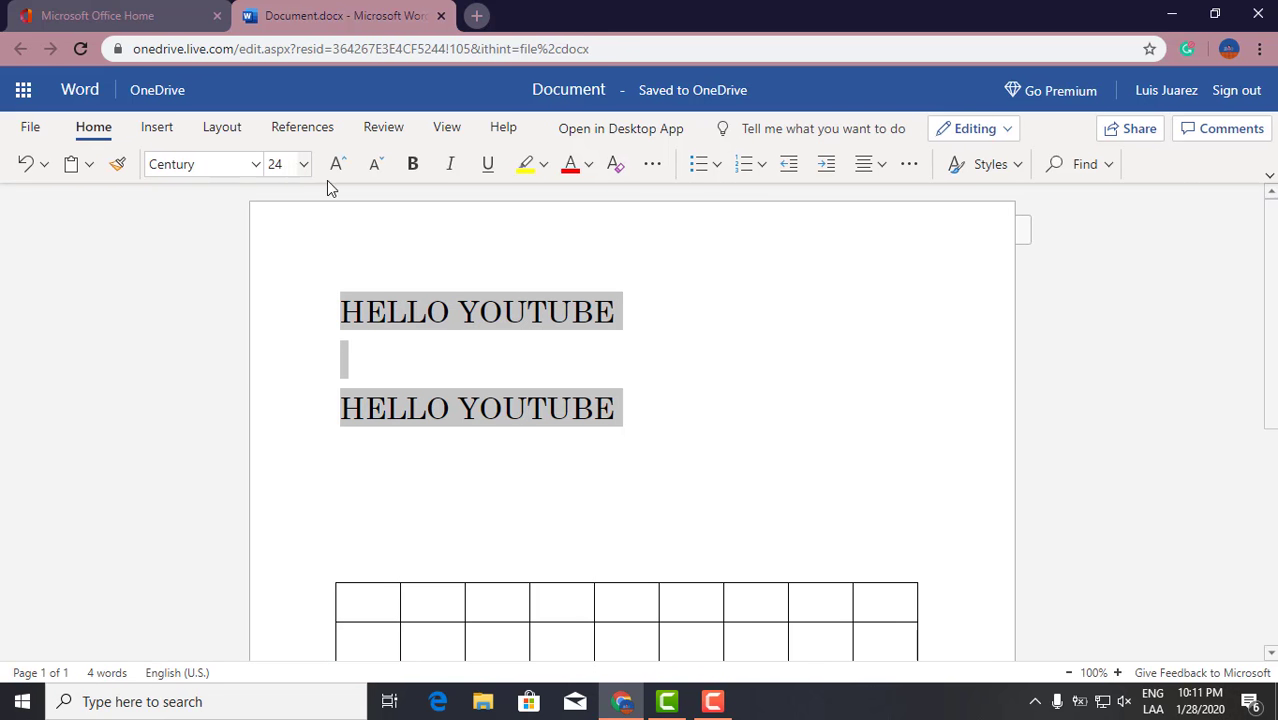
{"action": "left_click", "coordinate": [304, 164]}
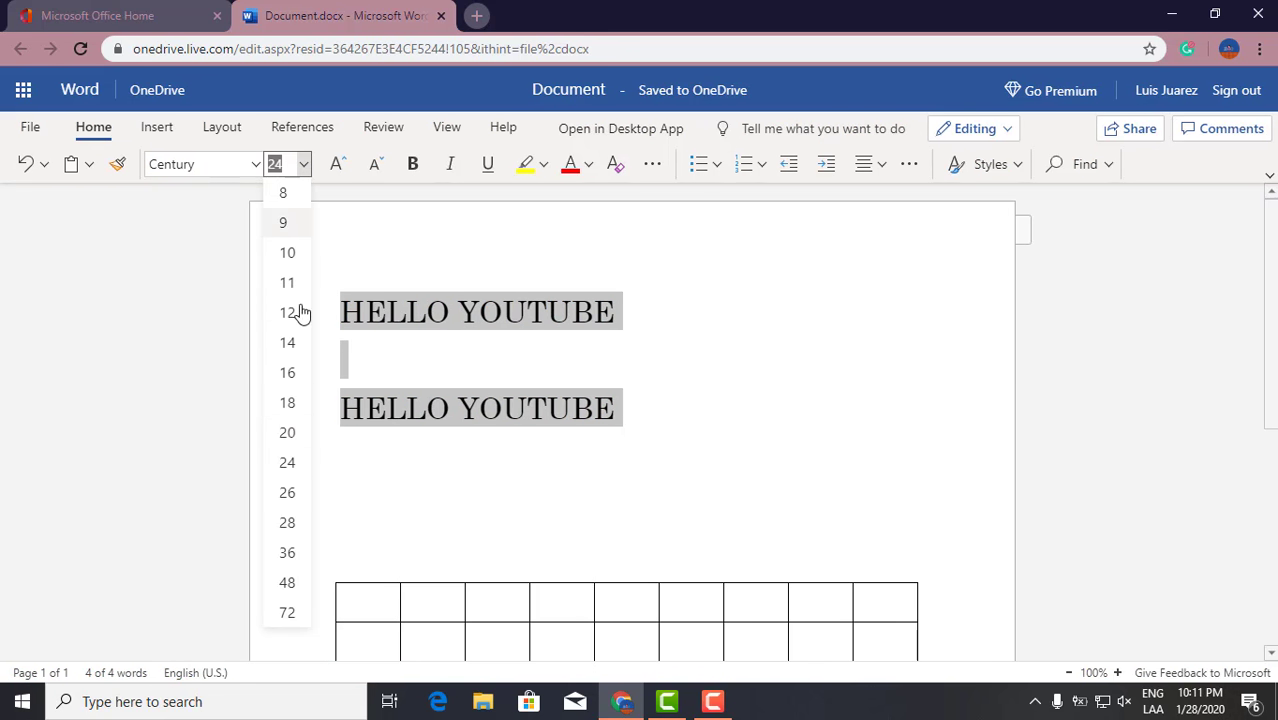
{"action": "left_click", "coordinate": [288, 523]}
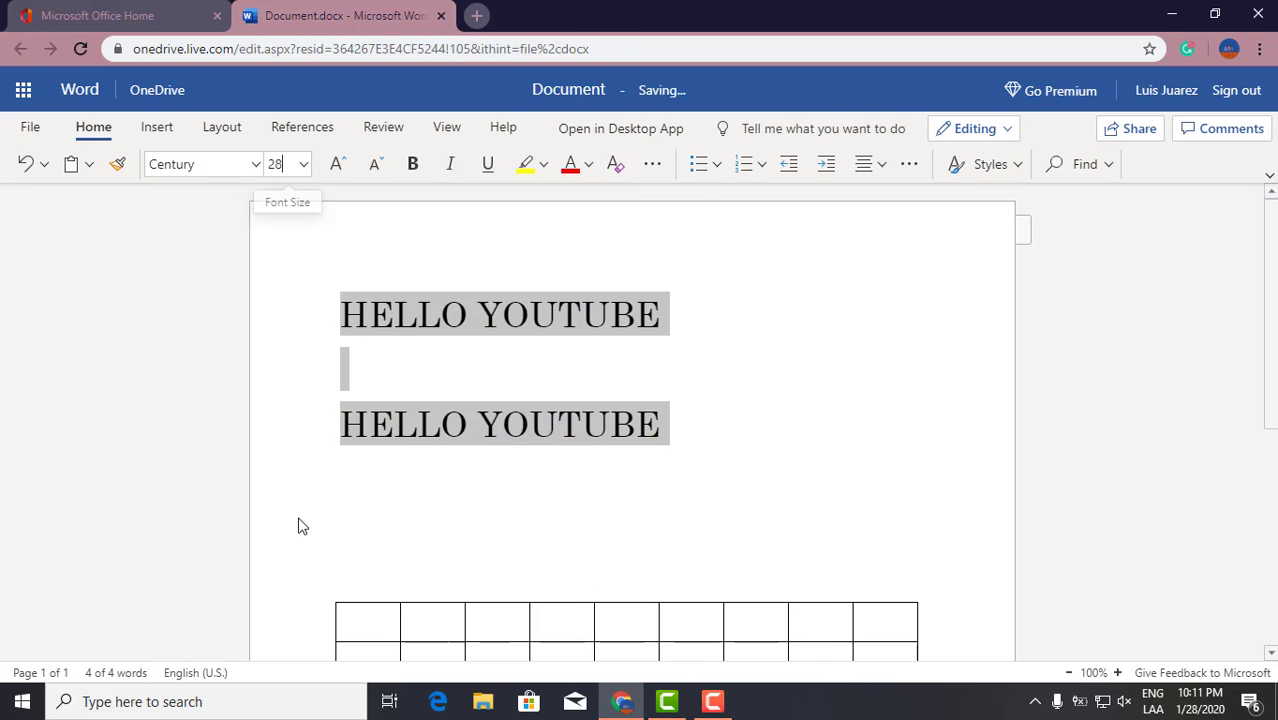
{"action": "left_click", "coordinate": [304, 164]}
{"action": "left_click", "coordinate": [287, 583]}
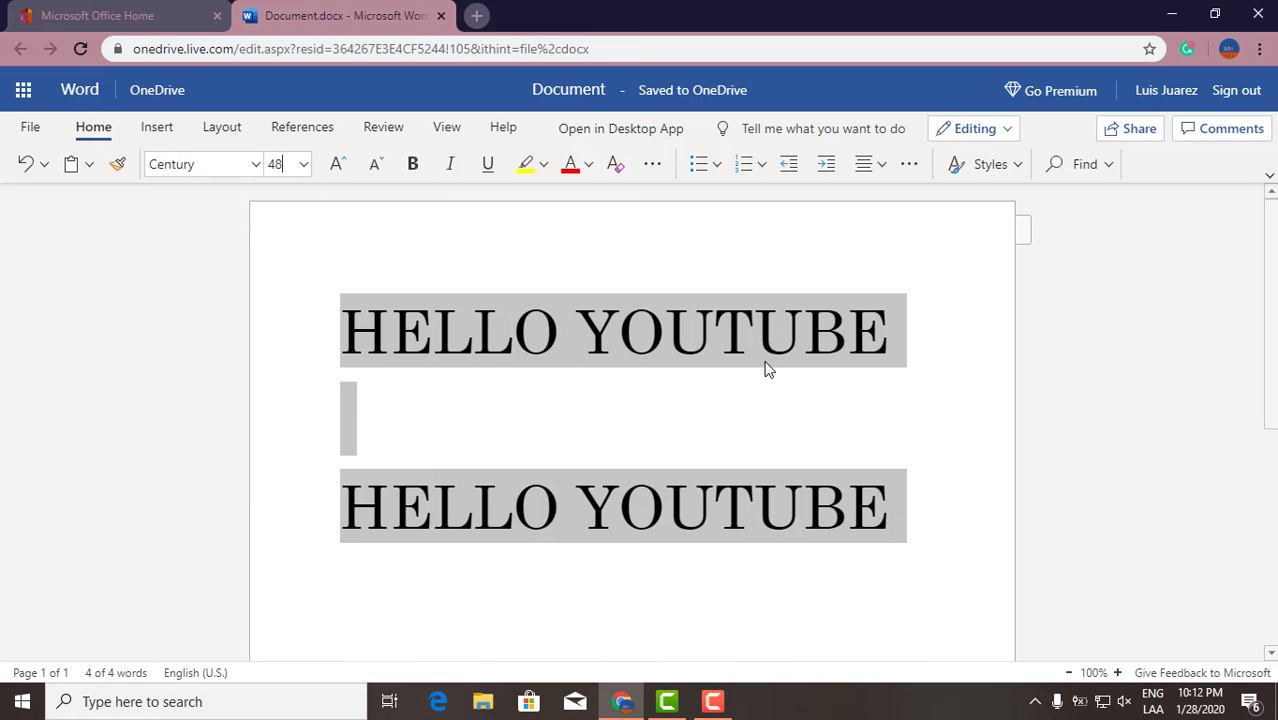
{"action": "left_click", "coordinate": [817, 426]}
{"action": "scroll", "coordinate": [540, 272], "scroll_direction": "down", "scroll_amount": 3}
{"action": "scroll", "coordinate": [556, 270], "scroll_direction": "up", "scroll_amount": 5}
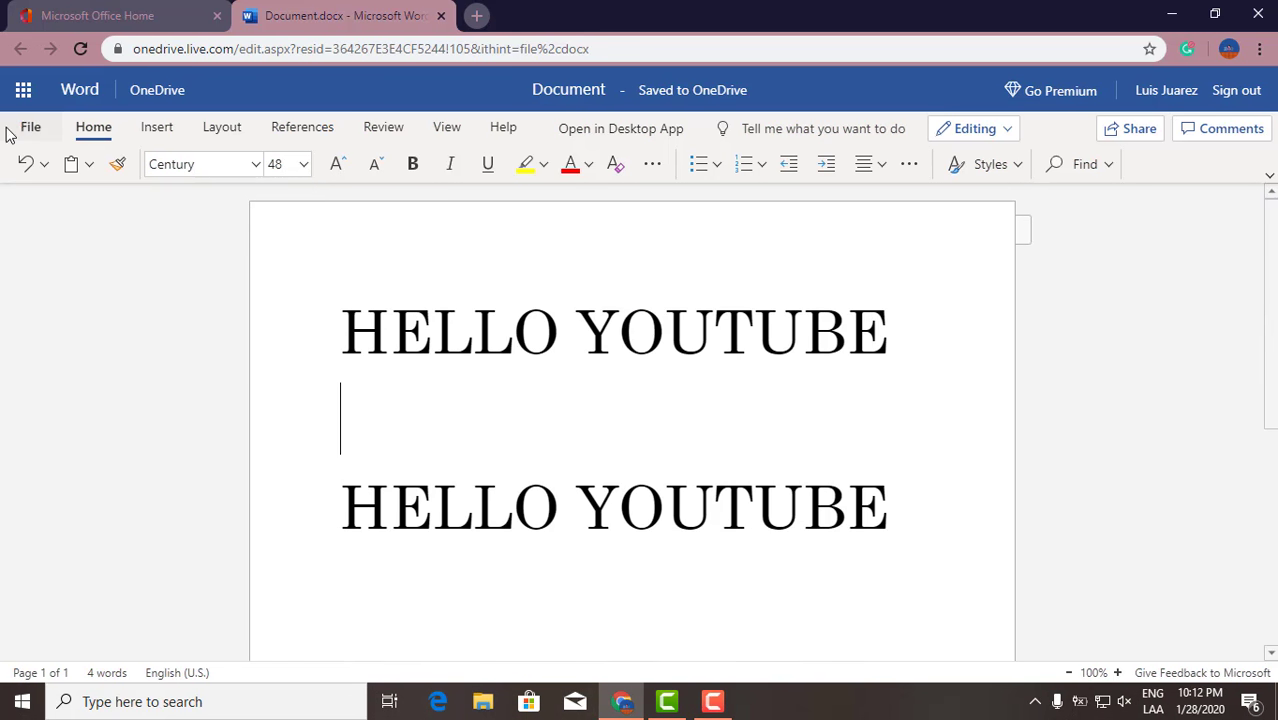
{"action": "scroll", "coordinate": [520, 238], "scroll_direction": "down", "scroll_amount": 6}
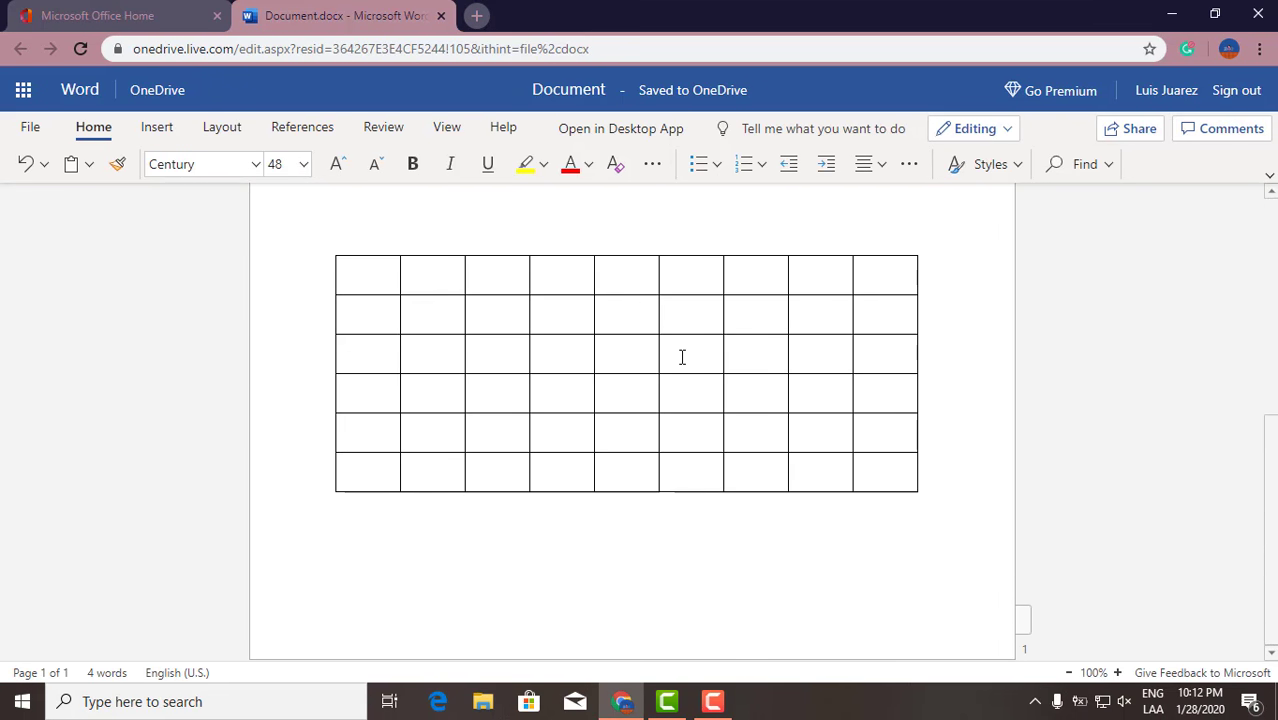
{"action": "scroll", "coordinate": [682, 357], "scroll_direction": "up", "scroll_amount": 5}
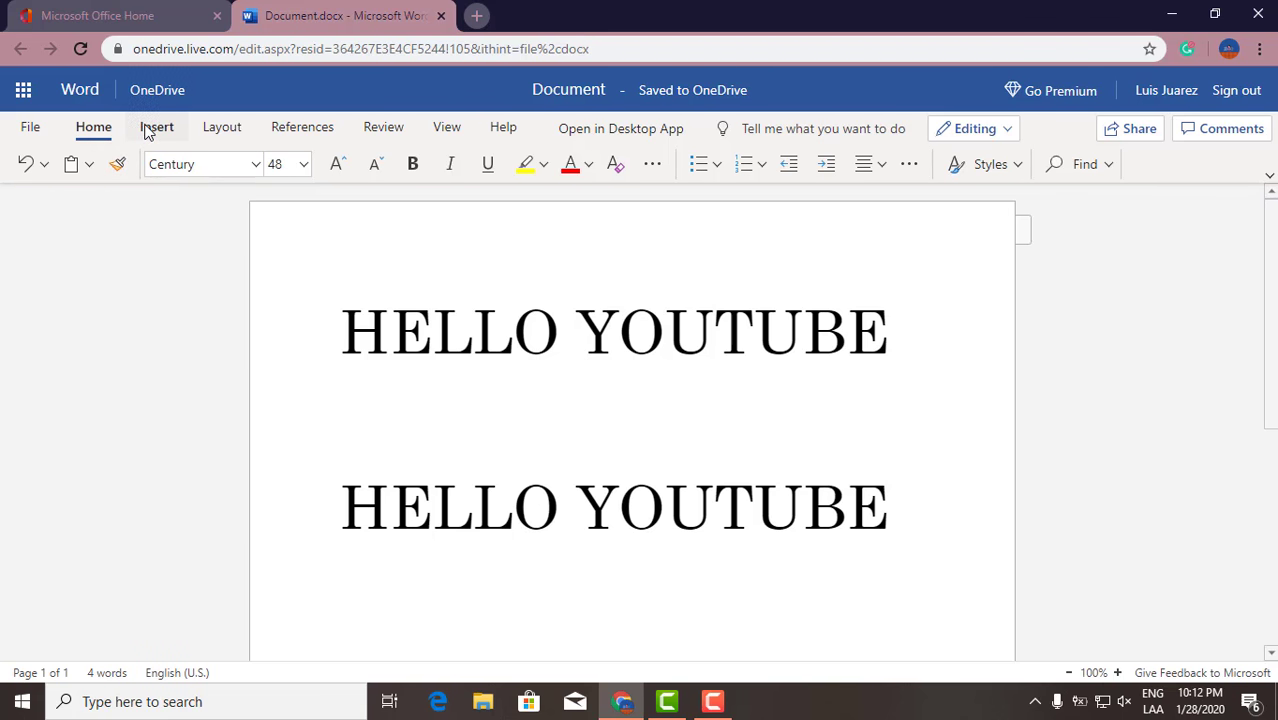
Download a copy of the document, then open Document from the Downloads folder in Word.
{"action": "left_click", "coordinate": [31, 128]}
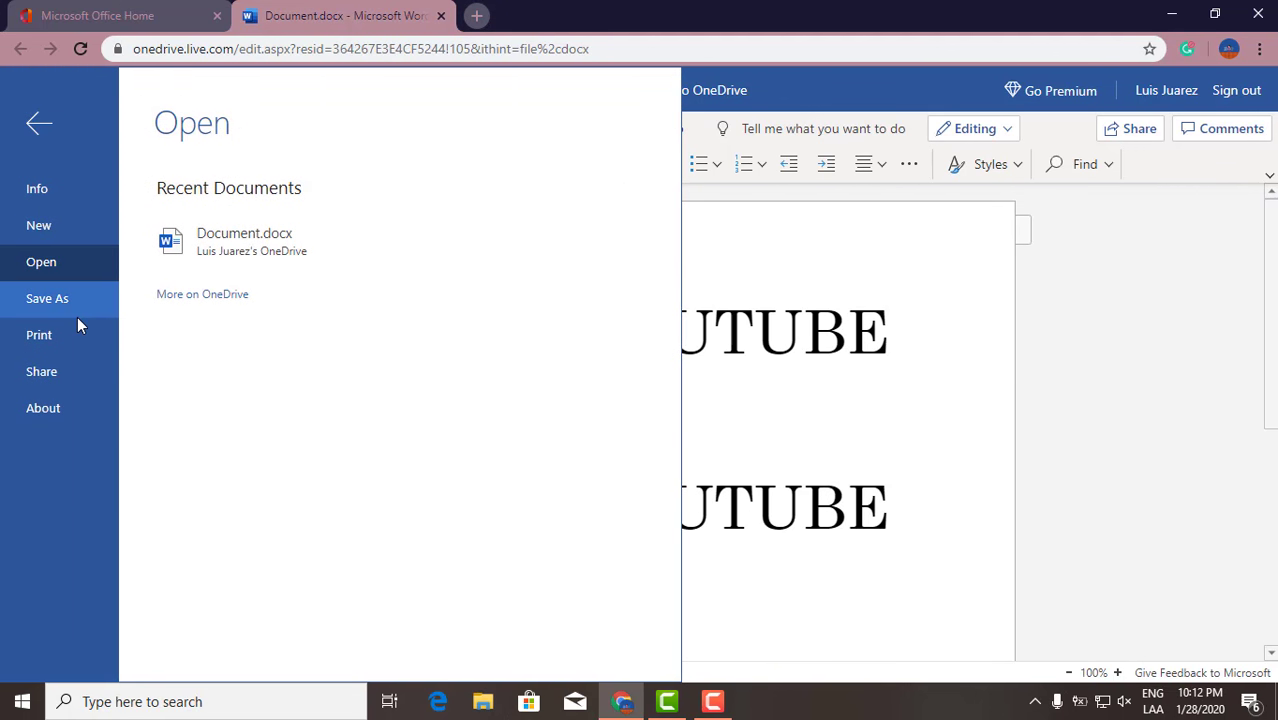
{"action": "left_click", "coordinate": [63, 303]}
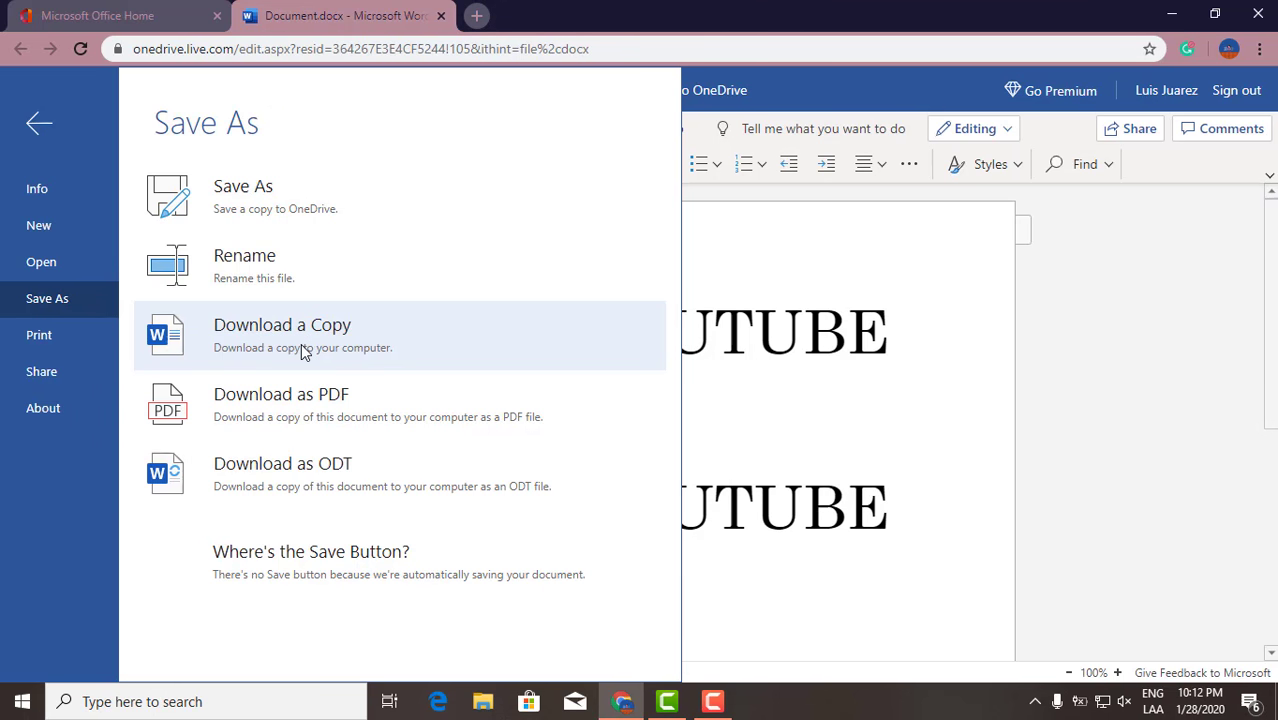
{"action": "left_click", "coordinate": [307, 347]}
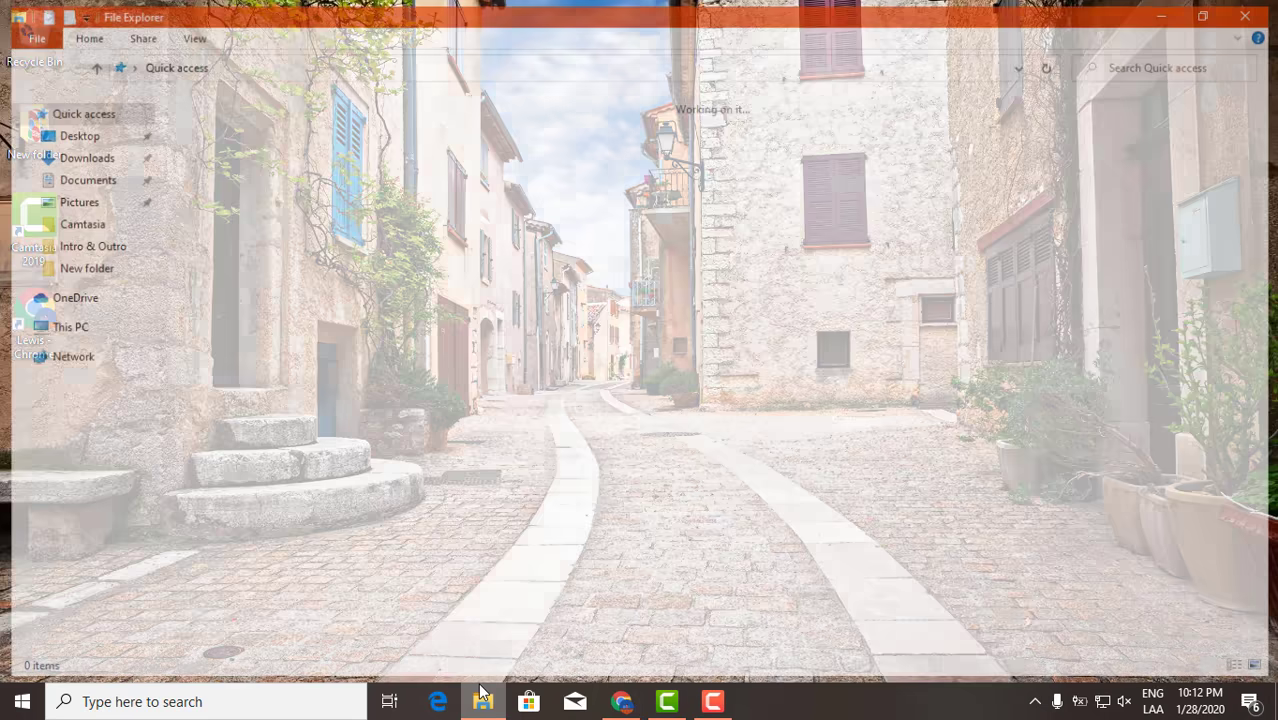
{"action": "left_click", "coordinate": [62, 155]}
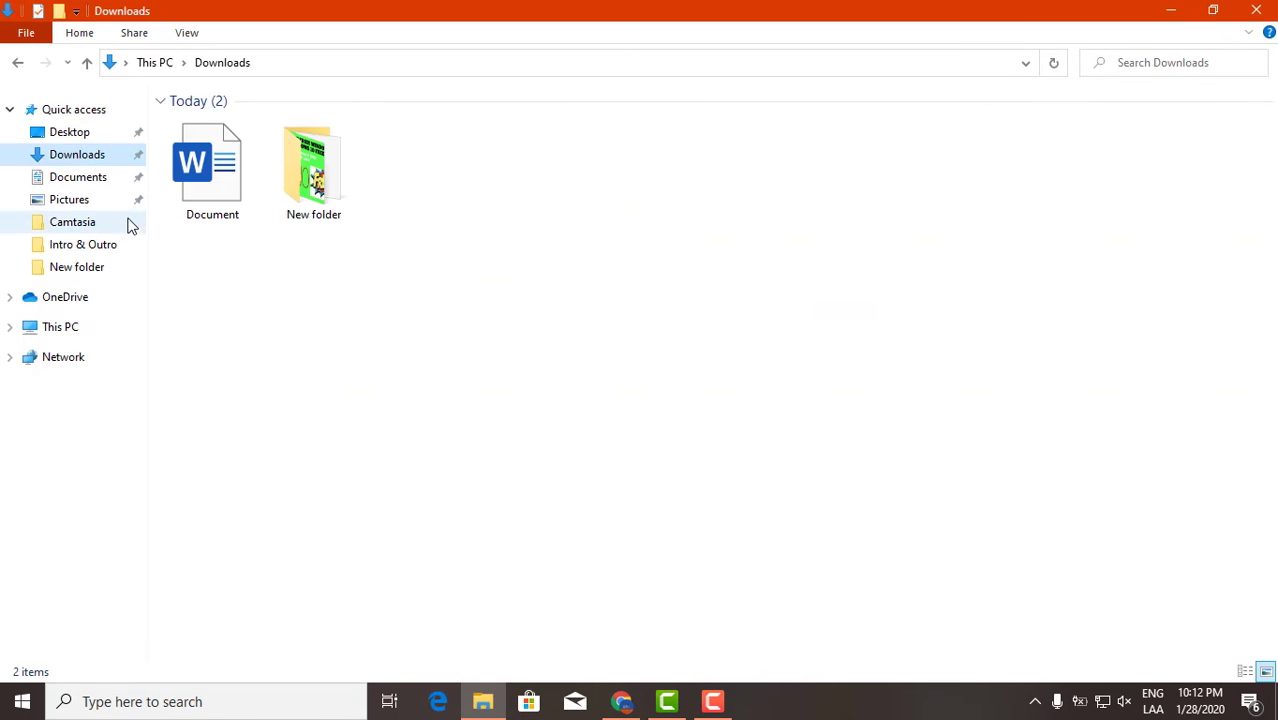
{"action": "double_click", "coordinate": [223, 189]}
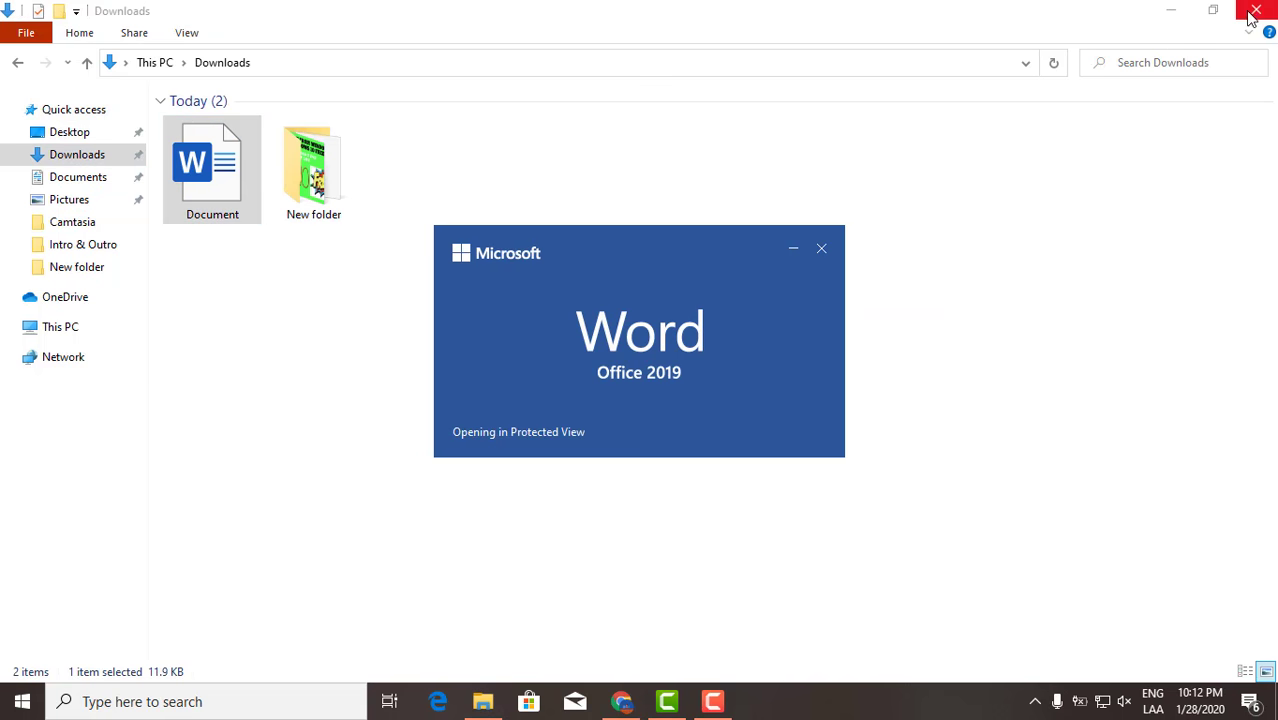
Close File Explorer, enable editing on the Protected View Document, and scroll through it.
{"action": "left_click", "coordinate": [1250, 14]}
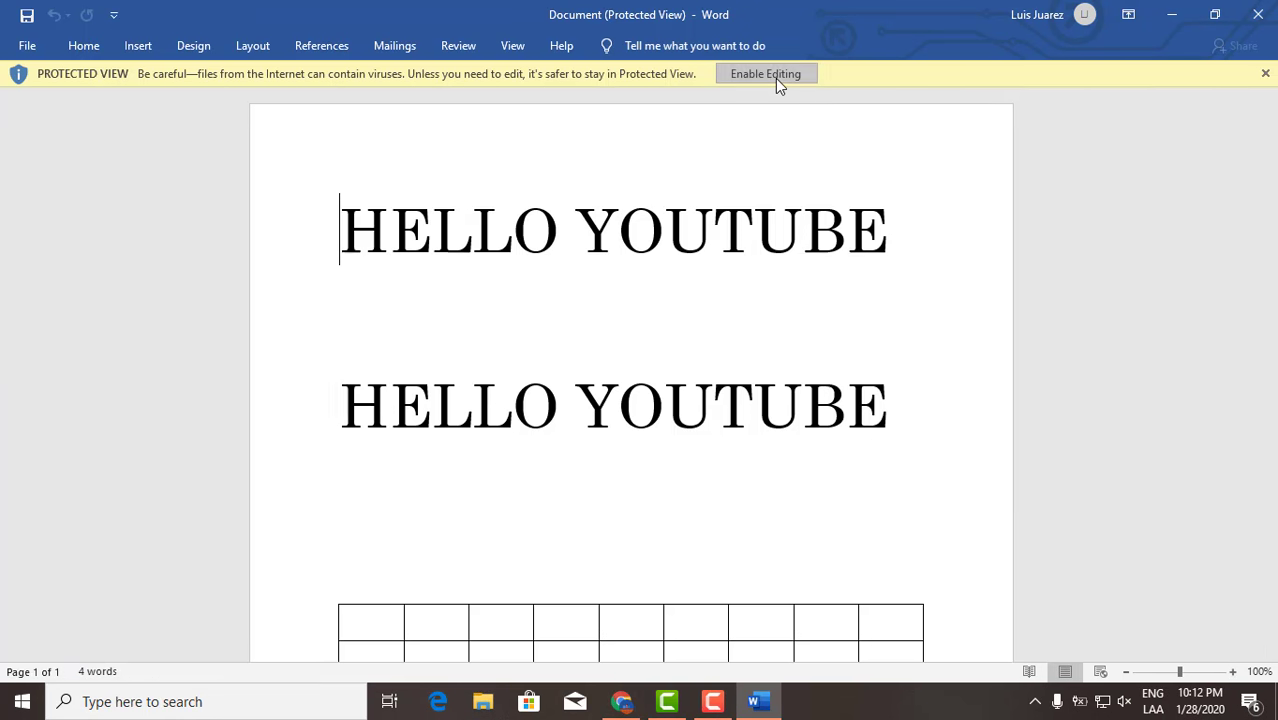
{"action": "left_click", "coordinate": [765, 74]}
{"action": "scroll", "coordinate": [607, 259], "scroll_direction": "down", "scroll_amount": 3}
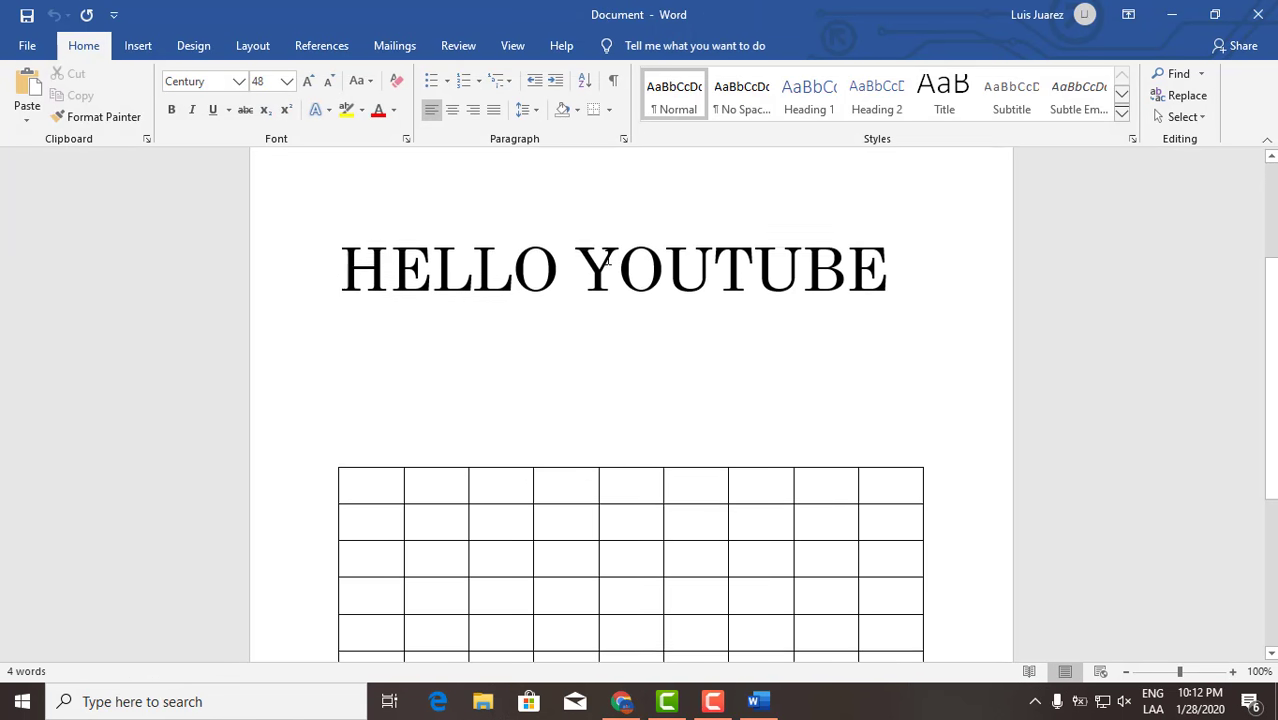
{"action": "scroll", "coordinate": [607, 259], "scroll_direction": "down", "scroll_amount": 5}
{"action": "scroll", "coordinate": [616, 274], "scroll_direction": "up", "scroll_amount": 8}
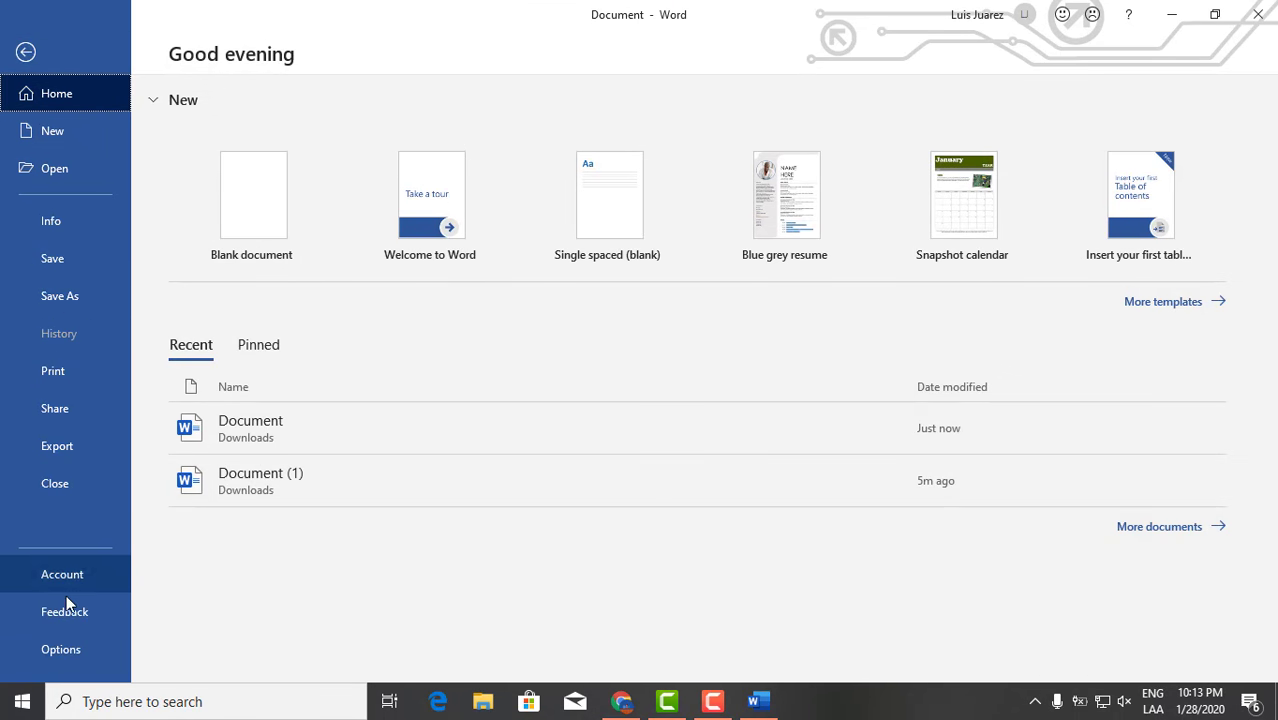
Check the Office 2019 activation on the Account page, return, and close Word.
{"action": "left_click", "coordinate": [77, 576]}
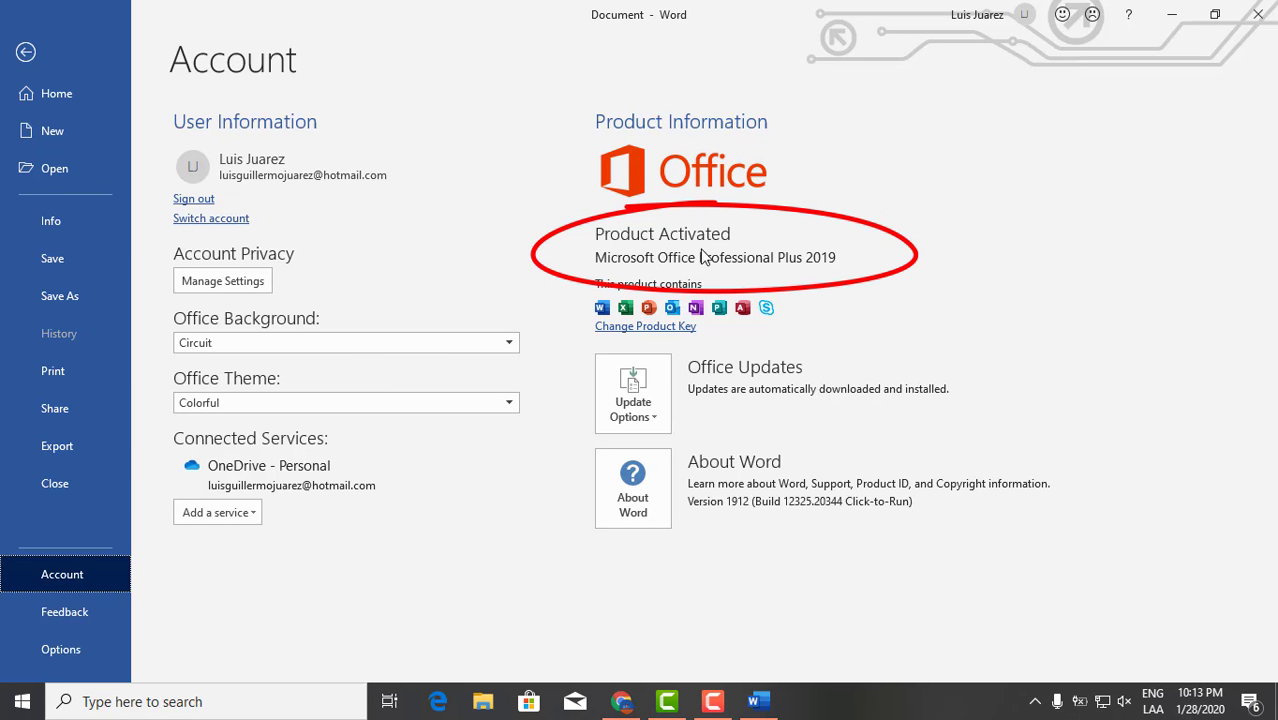
{"action": "left_click", "coordinate": [26, 52]}
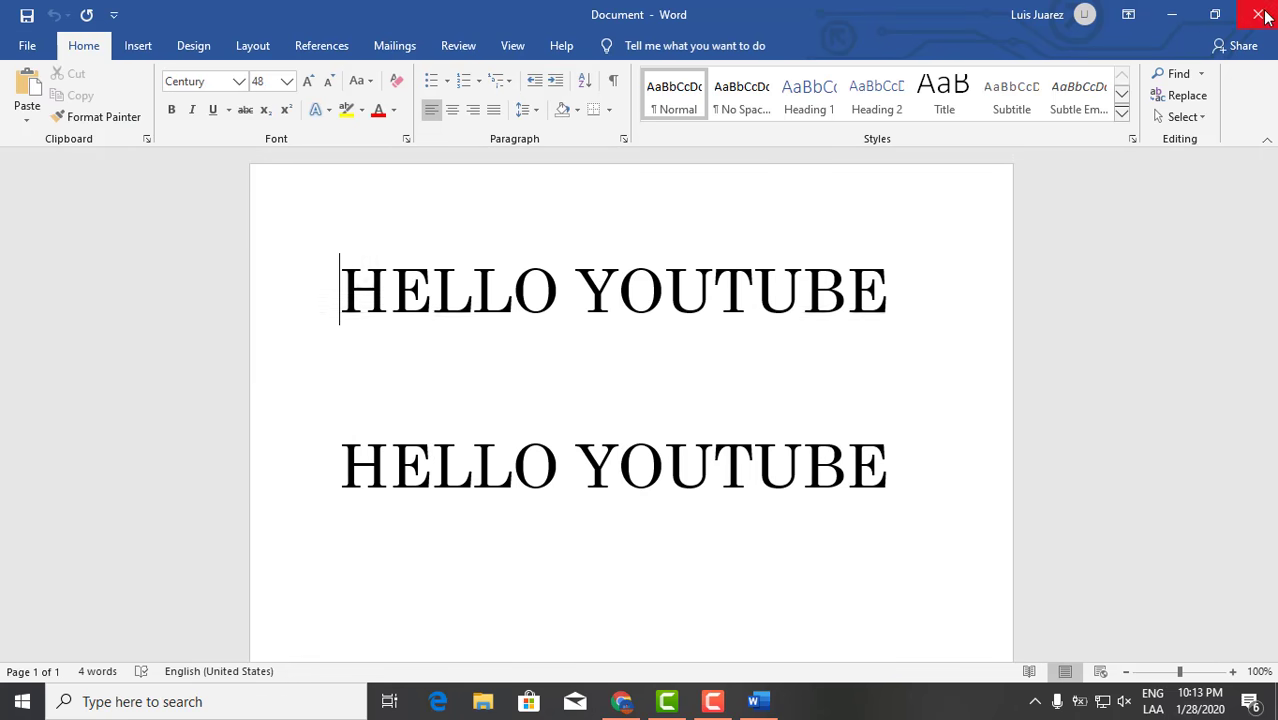
{"action": "left_click", "coordinate": [1260, 14]}
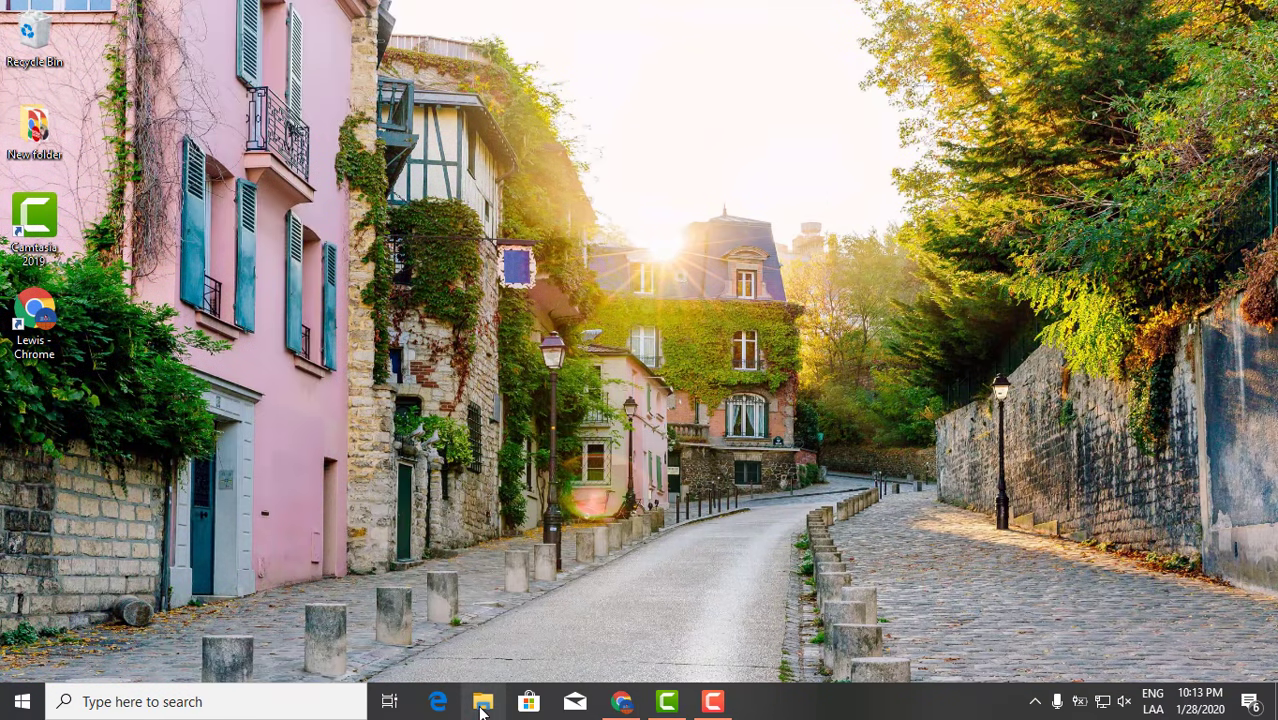
Reopen Document from the Downloads folder in Word, scroll through it, and show the Design options.
{"action": "left_click", "coordinate": [481, 709]}
{"action": "left_click", "coordinate": [80, 156]}
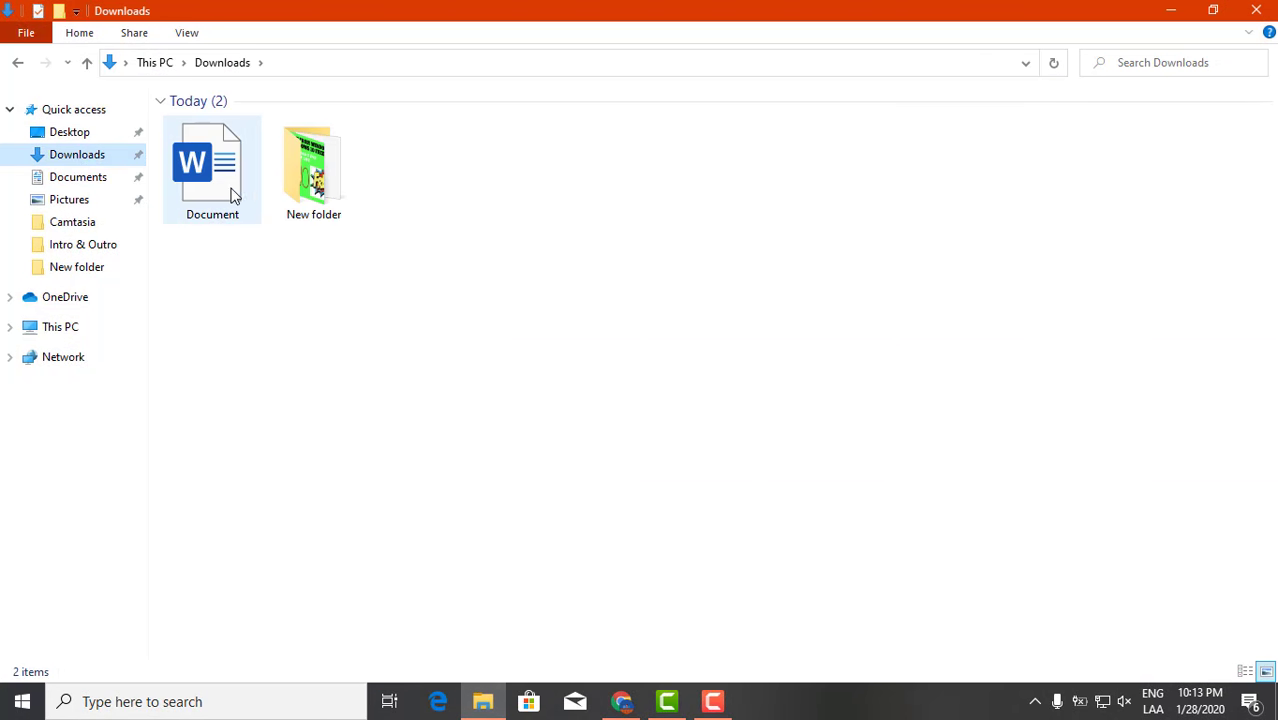
{"action": "double_click", "coordinate": [240, 197]}
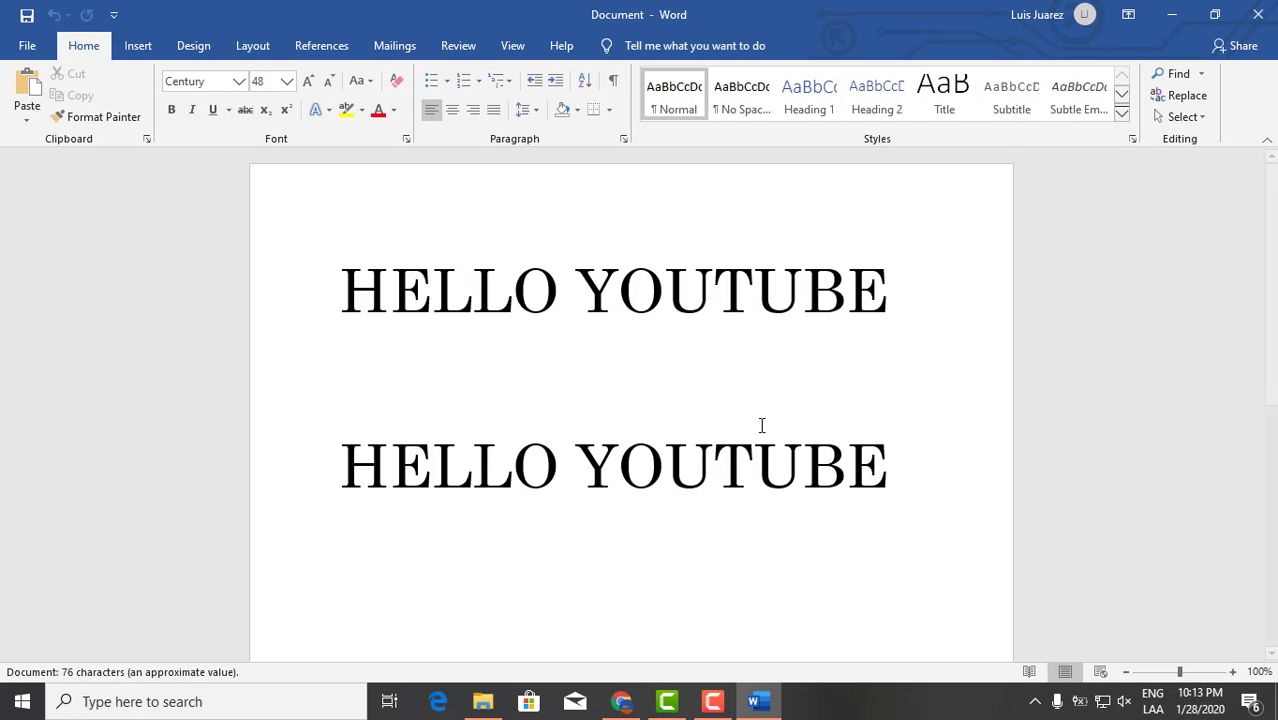
{"action": "scroll", "coordinate": [765, 418], "scroll_direction": "down", "scroll_amount": 5}
{"action": "scroll", "coordinate": [770, 408], "scroll_direction": "down", "scroll_amount": 3}
{"action": "scroll", "coordinate": [770, 408], "scroll_direction": "up", "scroll_amount": 8}
{"action": "left_click", "coordinate": [193, 45]}
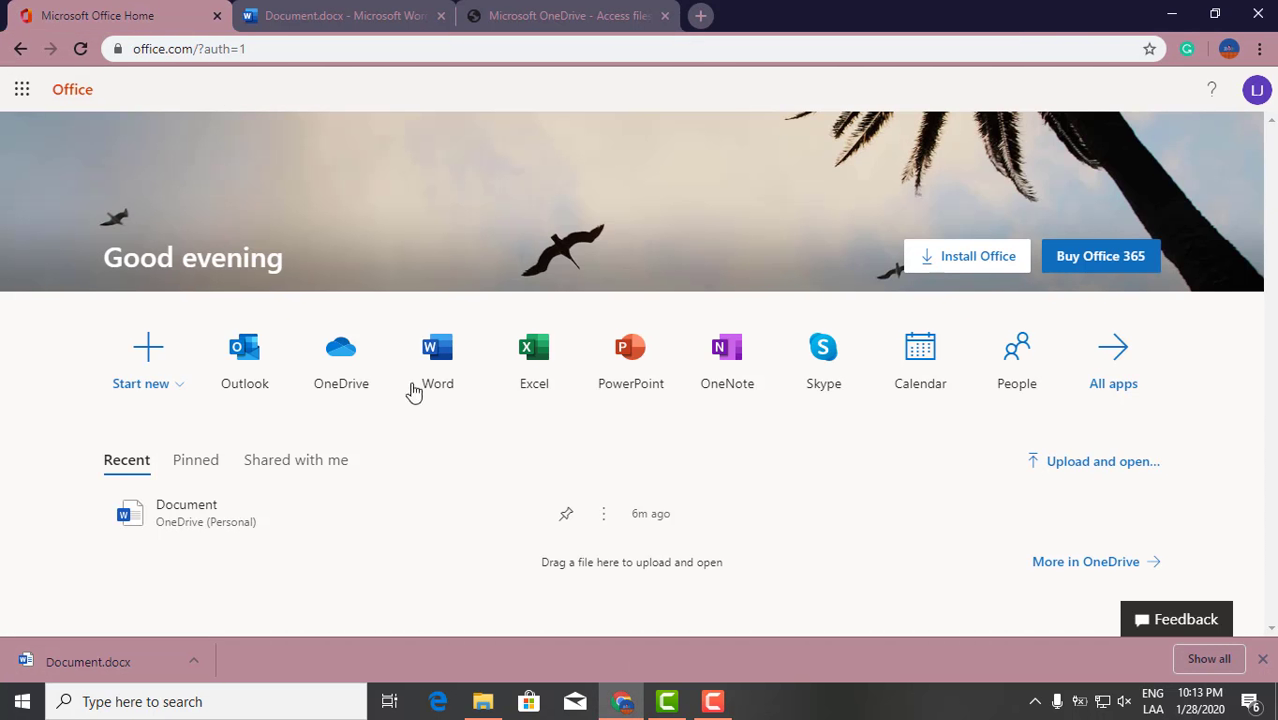
From the Office home page, go to Excel and create a new blank workbook.
{"action": "left_click", "coordinate": [540, 360]}
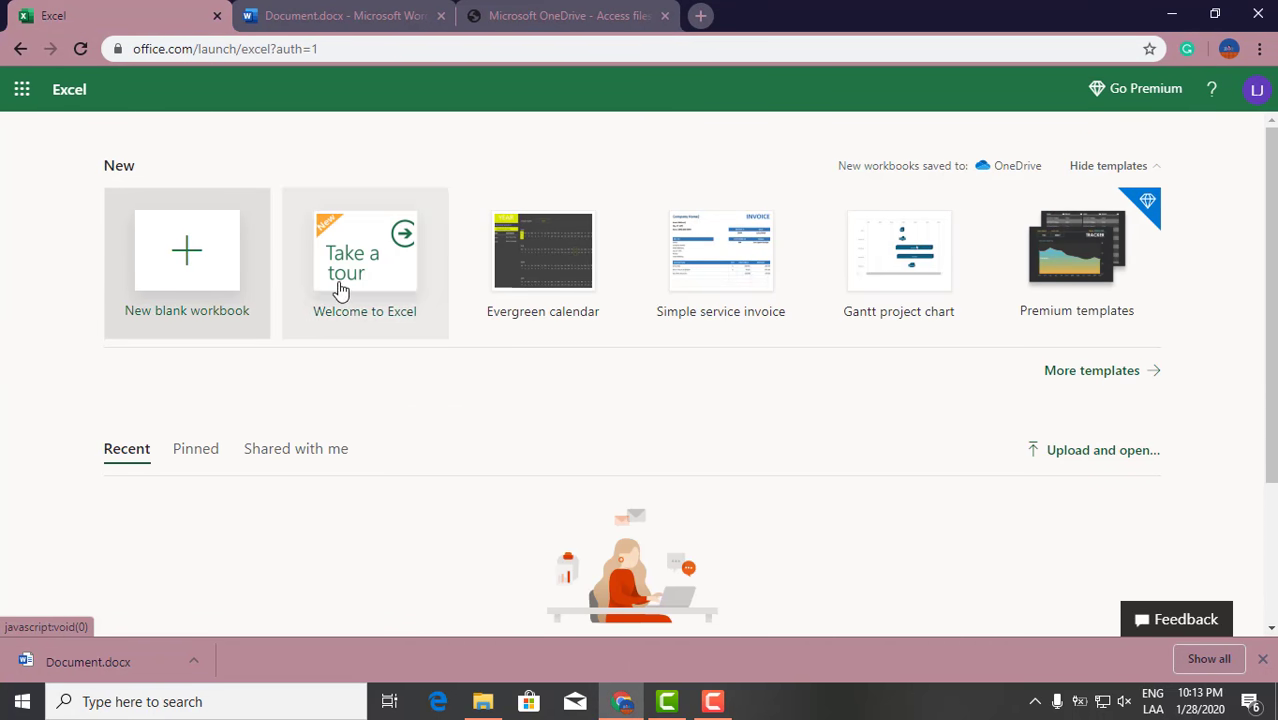
{"action": "left_click", "coordinate": [185, 272]}
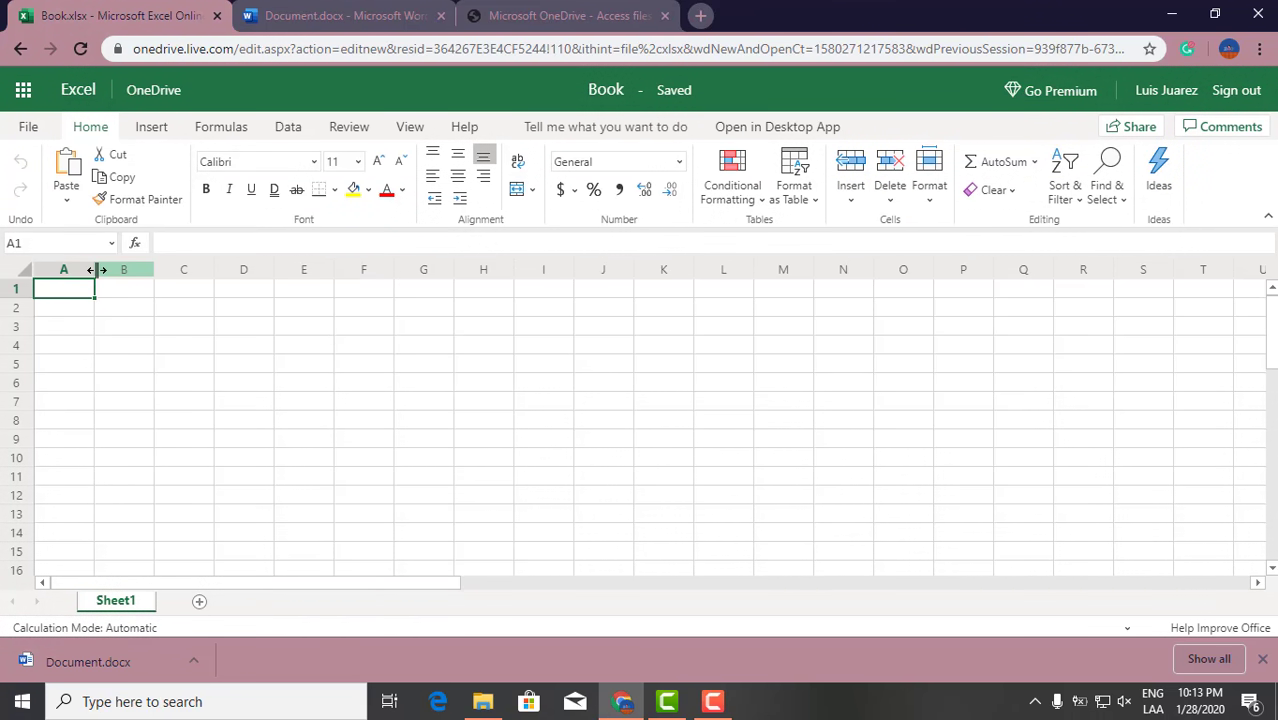
Widen column A to about twice its width and enter Hello in cell A1.
{"action": "left_click_drag", "start_coordinate": [96, 283], "coordinate": [276, 280]}
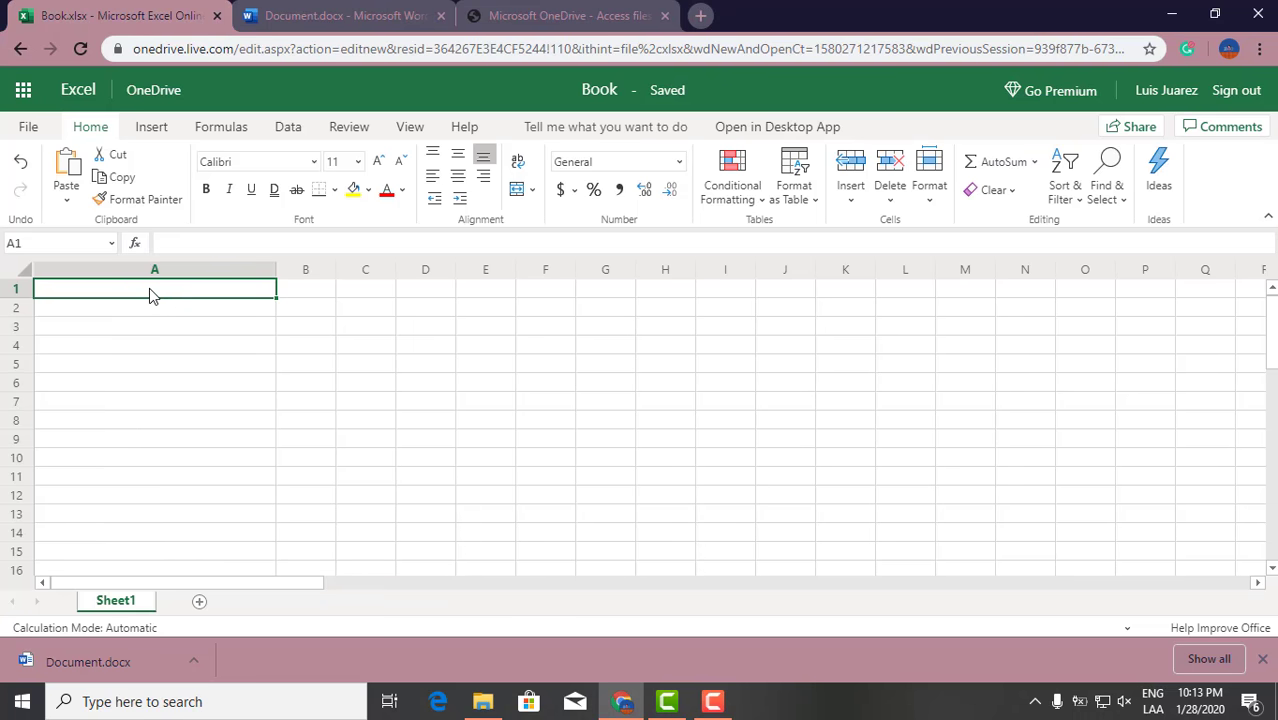
{"action": "type", "text": "Hello"}
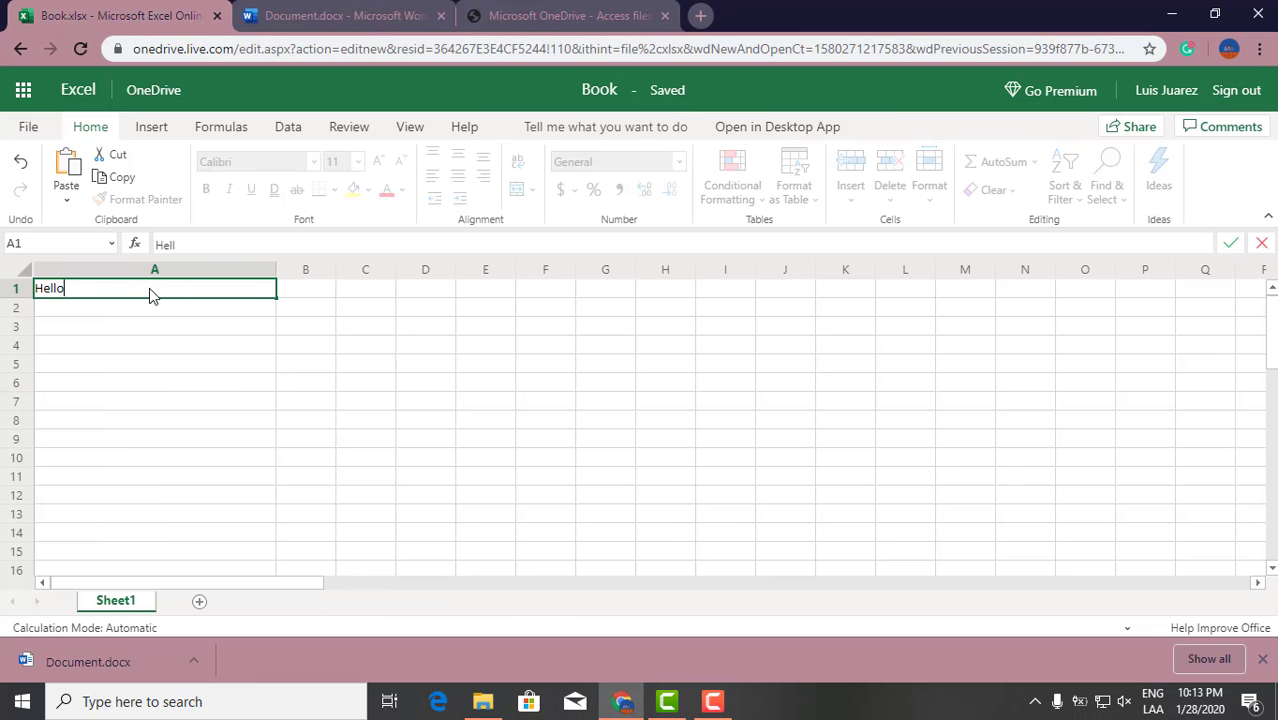
{"action": "left_click", "coordinate": [185, 351]}
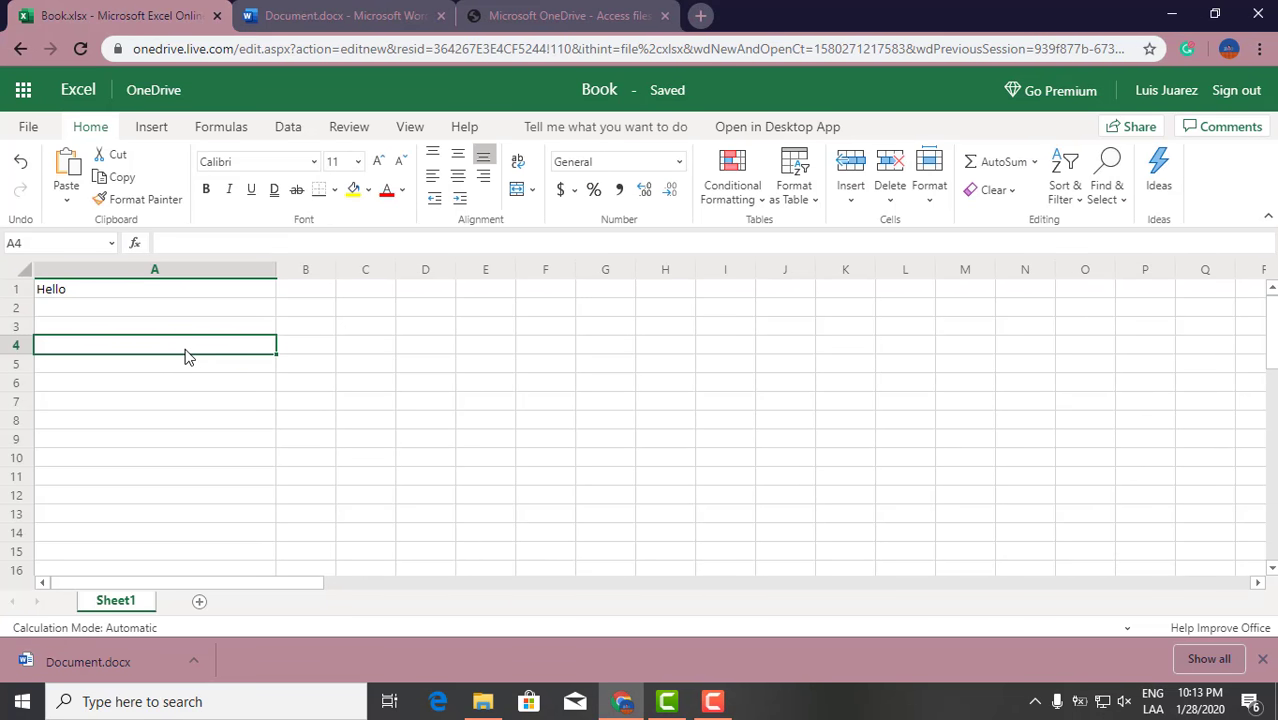
Download a copy of the workbook as Book via File > Save As.
{"action": "left_click", "coordinate": [22, 130]}
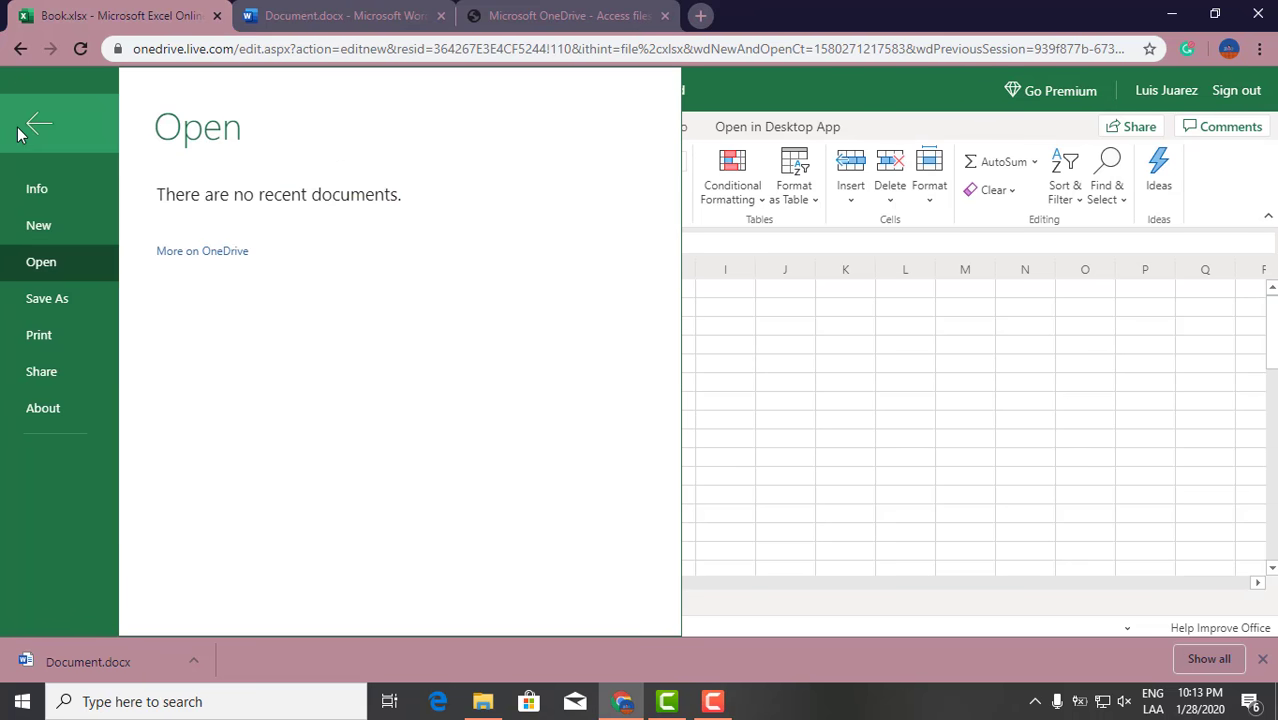
{"action": "left_click", "coordinate": [59, 305]}
{"action": "left_click", "coordinate": [287, 338]}
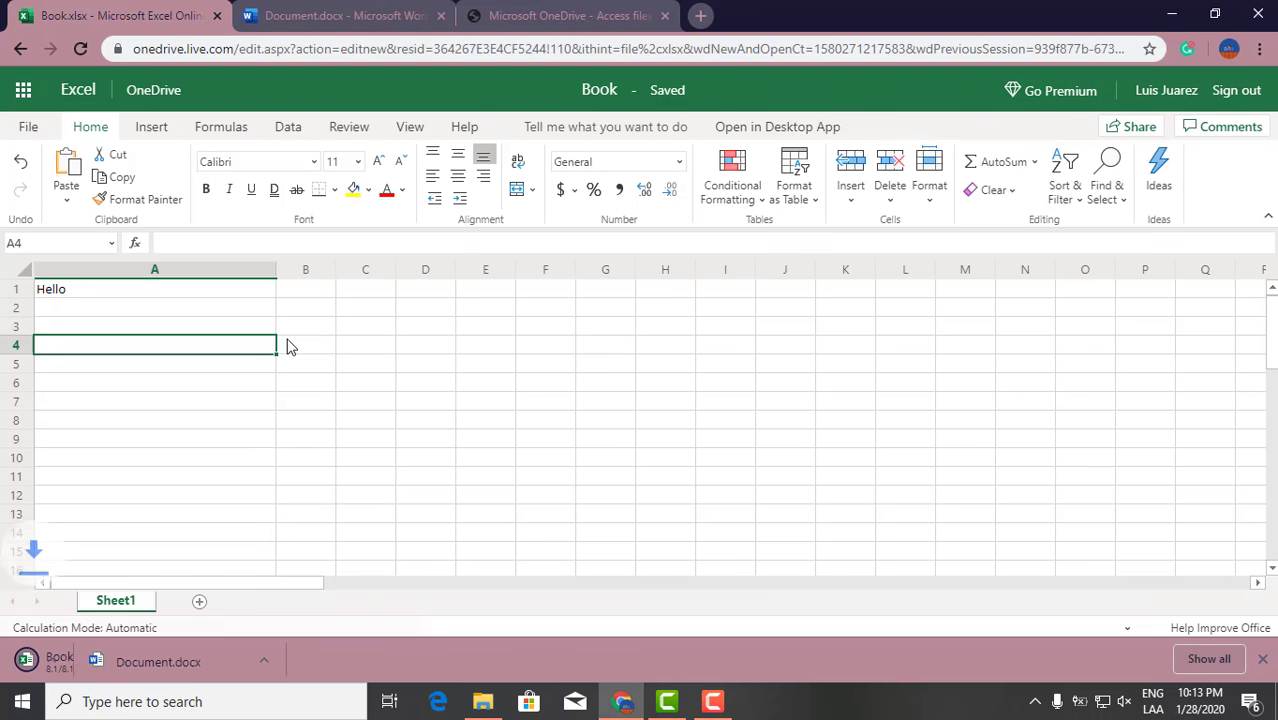
Open the downloaded Book.xlsx in desktop Excel, enable editing, and browse the sheet from cell A10.
{"action": "left_click", "coordinate": [127, 664]}
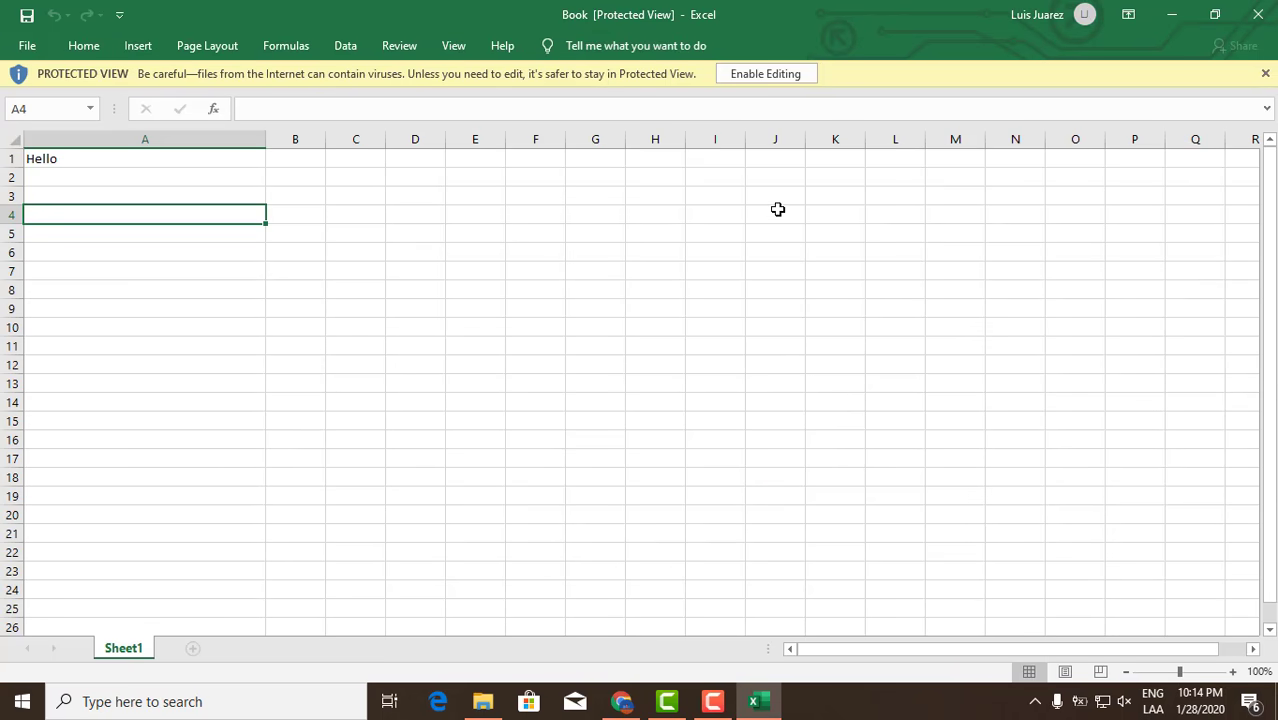
{"action": "left_click", "coordinate": [770, 77]}
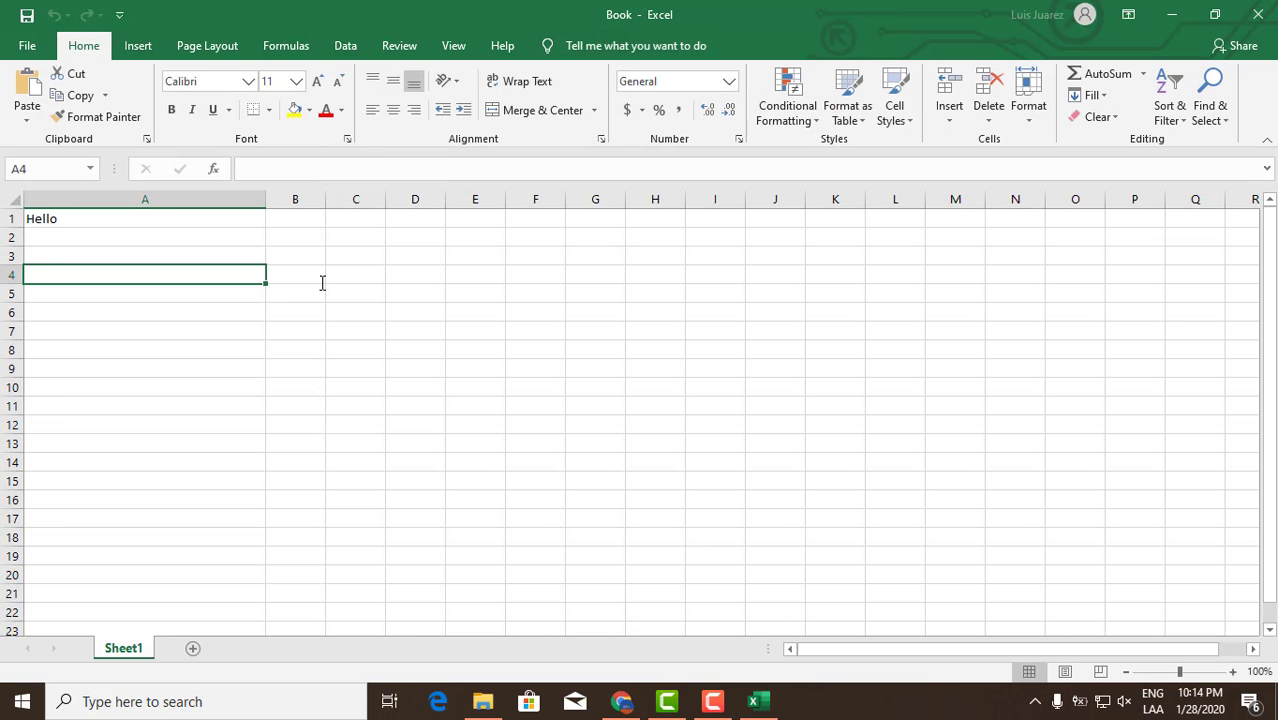
{"action": "left_click", "coordinate": [199, 385]}
{"action": "scroll", "coordinate": [254, 396], "scroll_direction": "down", "scroll_amount": 7}
{"action": "scroll", "coordinate": [259, 399], "scroll_direction": "up", "scroll_amount": 7}
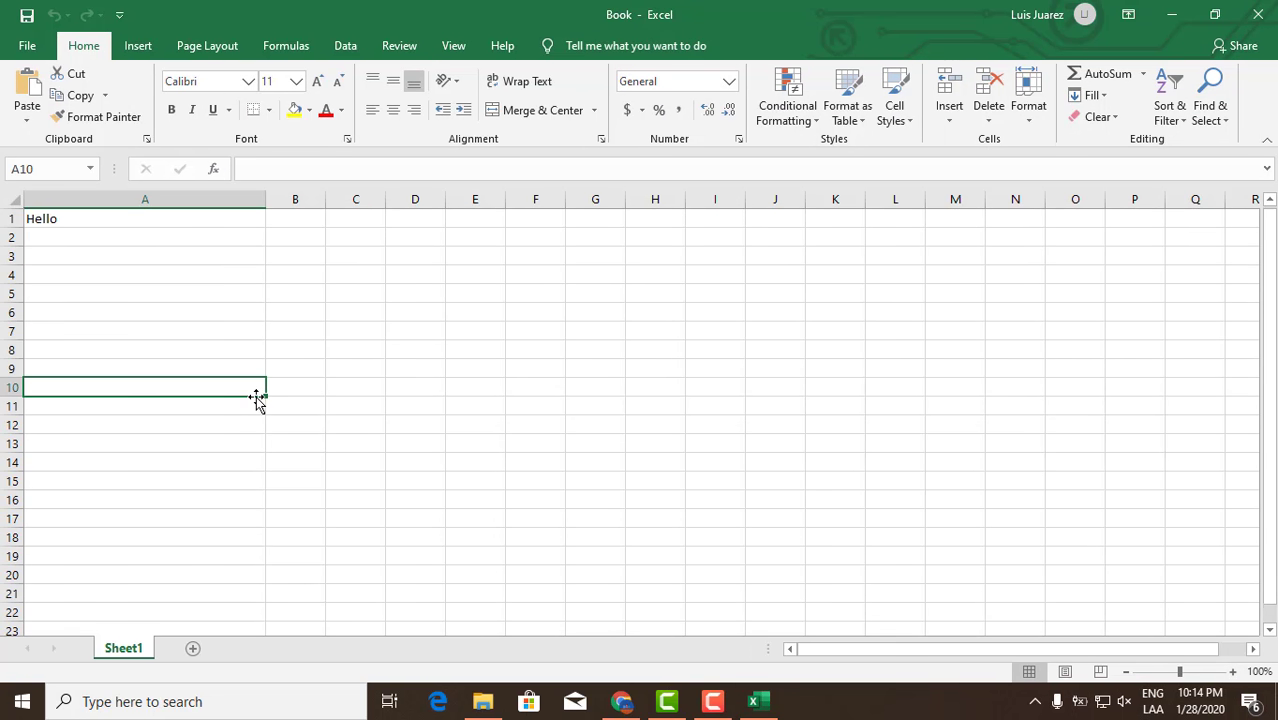
{"action": "scroll", "coordinate": [257, 396], "scroll_direction": "down", "scroll_amount": 7}
{"action": "scroll", "coordinate": [257, 396], "scroll_direction": "down", "scroll_amount": 20}
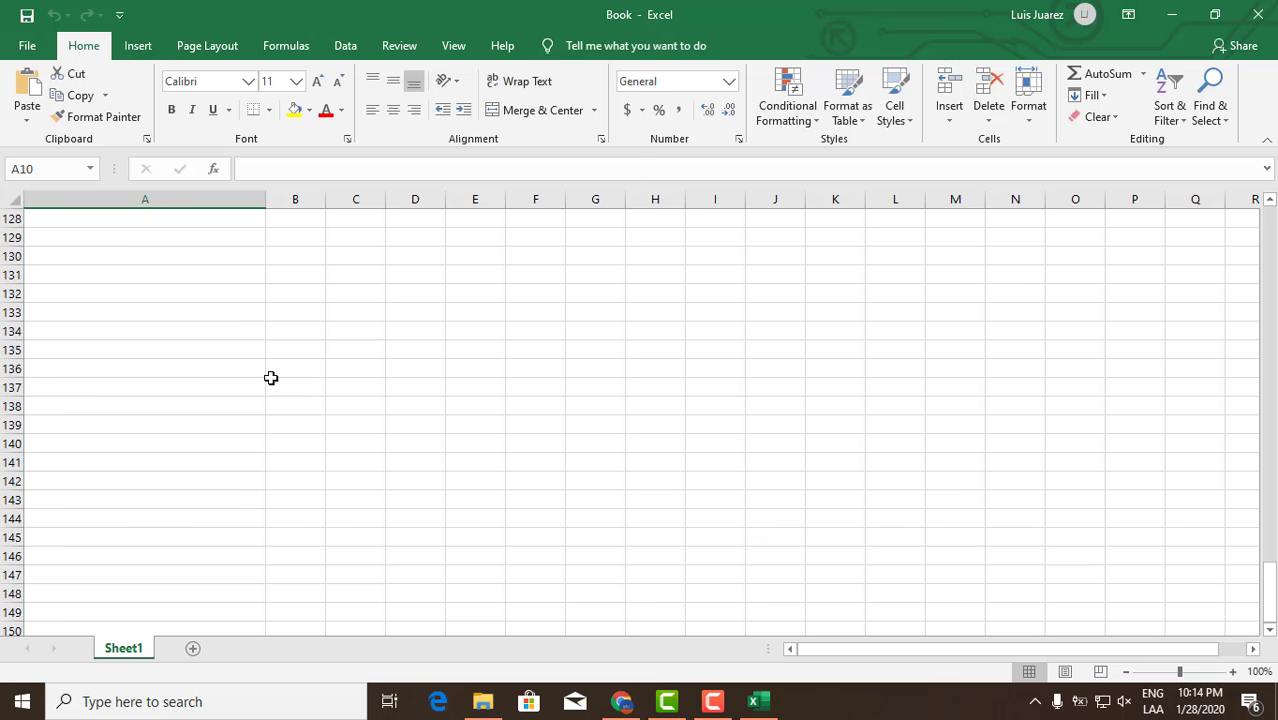
Close desktop Excel to return to the Book workbook in Excel Online.
{"action": "left_click", "coordinate": [1259, 14]}
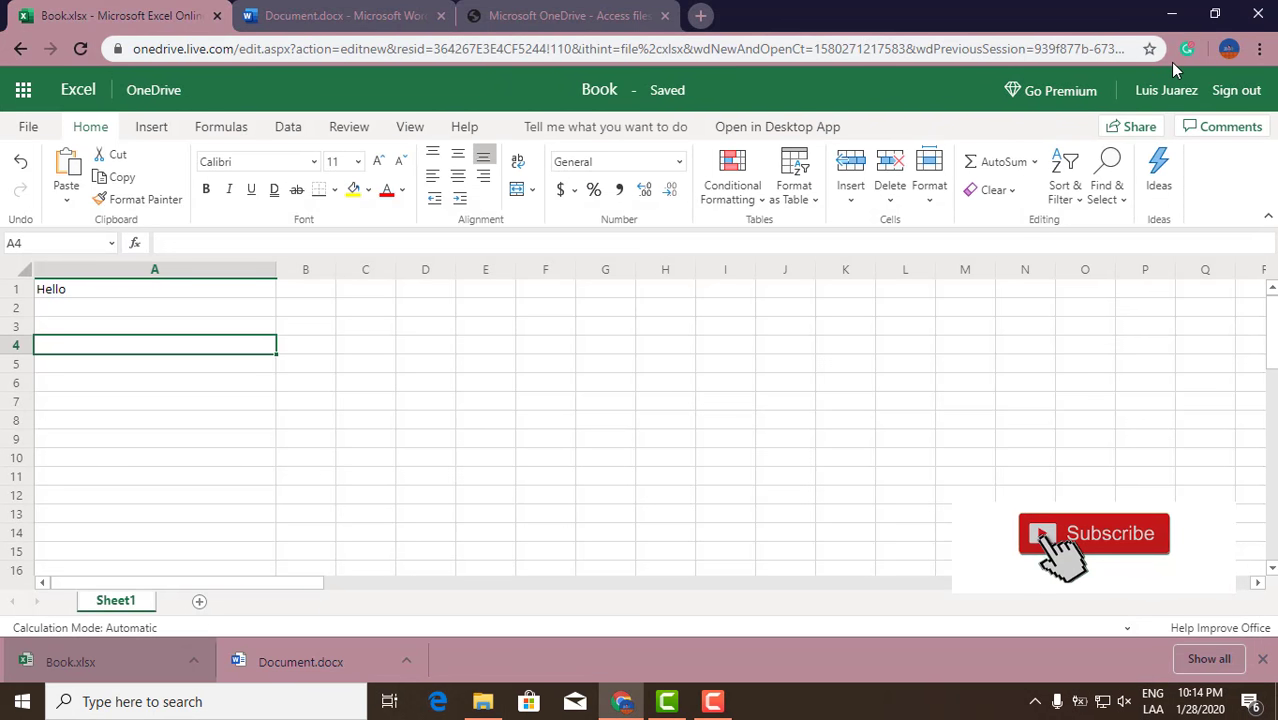